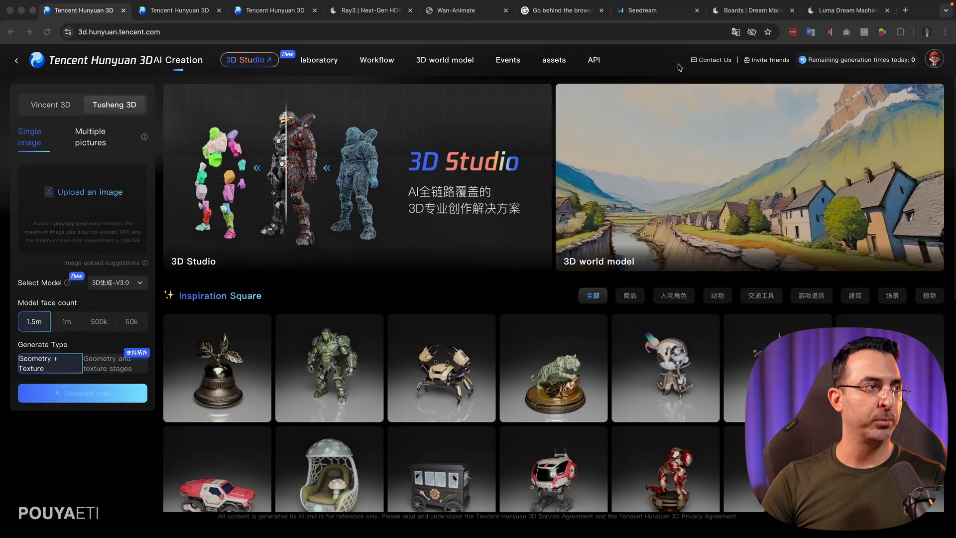
# Translate the Tencent Hunyuan 3D page, including the Inspiration Square category labels, into English.
pyautogui.click(737, 34)
pyautogui.click(661, 51)
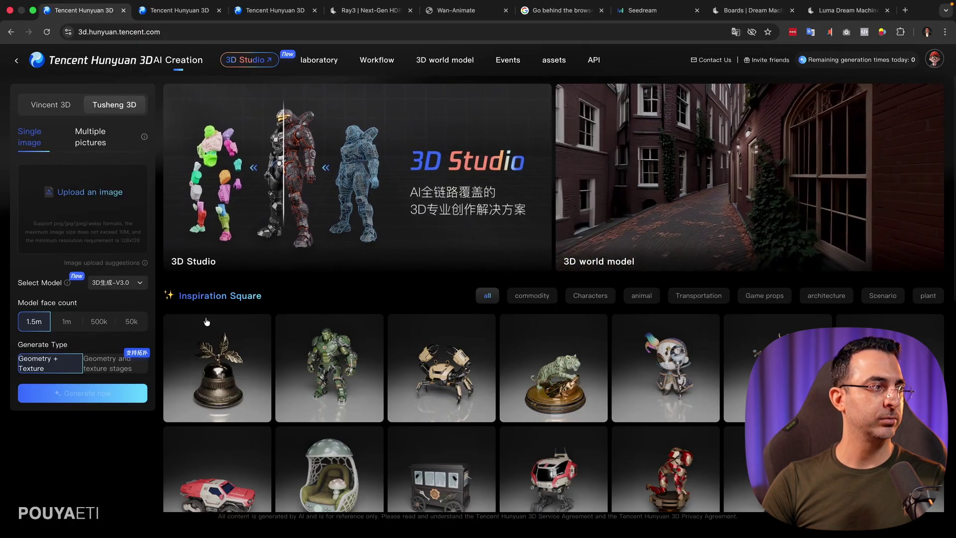
pyautogui.rightClick(20, 451)
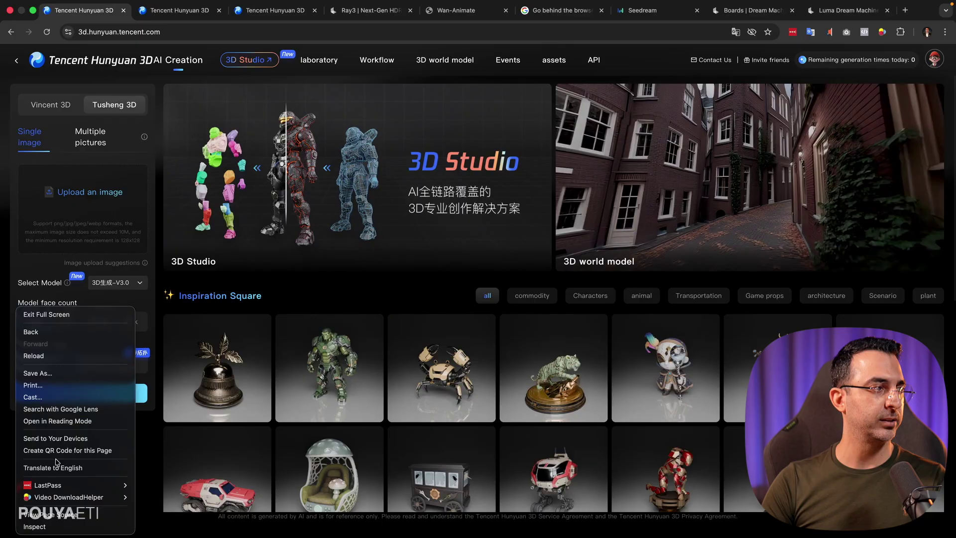
pyautogui.click(8, 454)
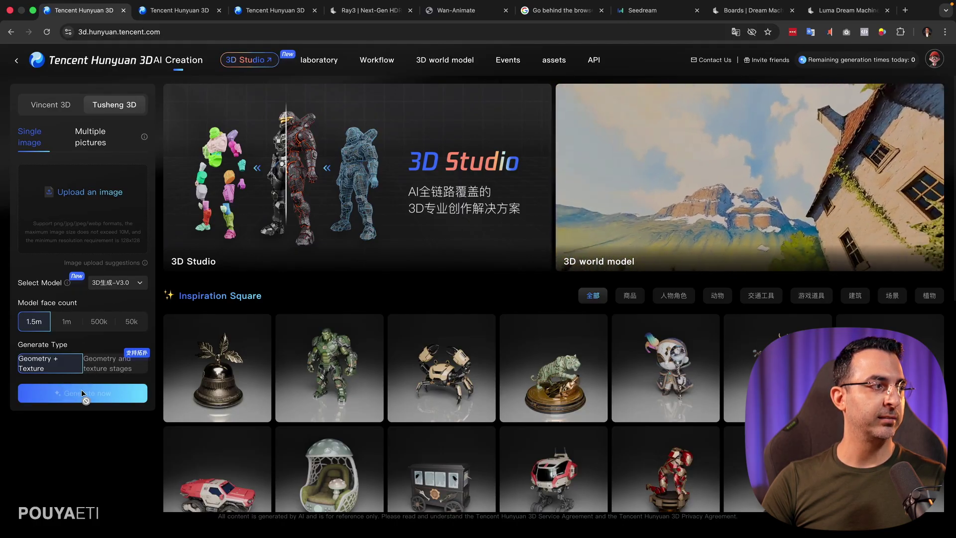
# Browse the sample 3D models in the Inspiration Square gallery.
pyautogui.scroll(-5, 372, 371)
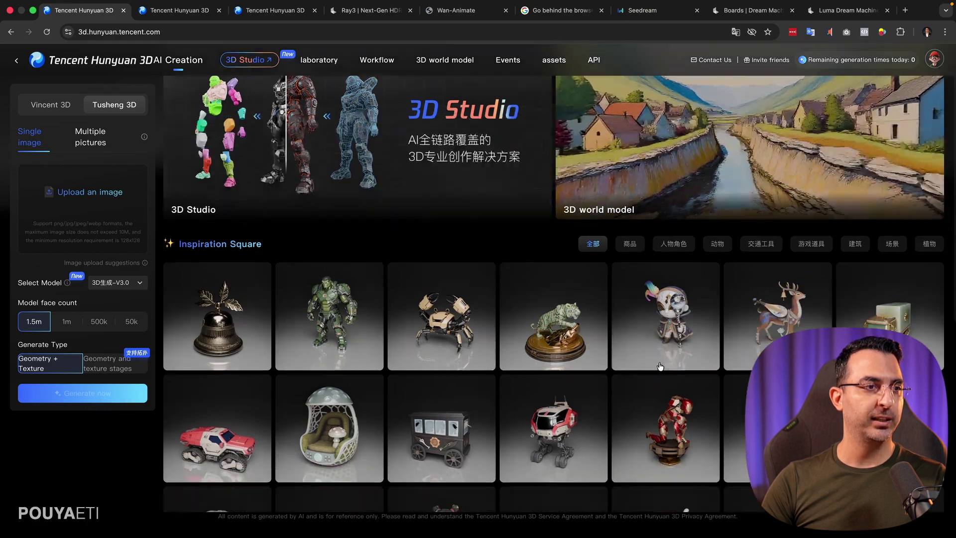
pyautogui.scroll(-3, 434, 292)
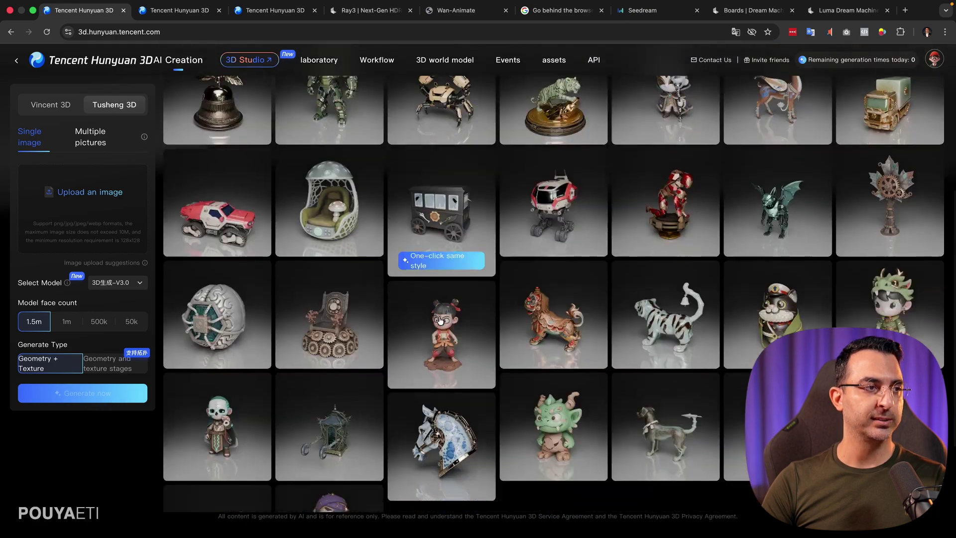
pyautogui.scroll(5, 493, 349)
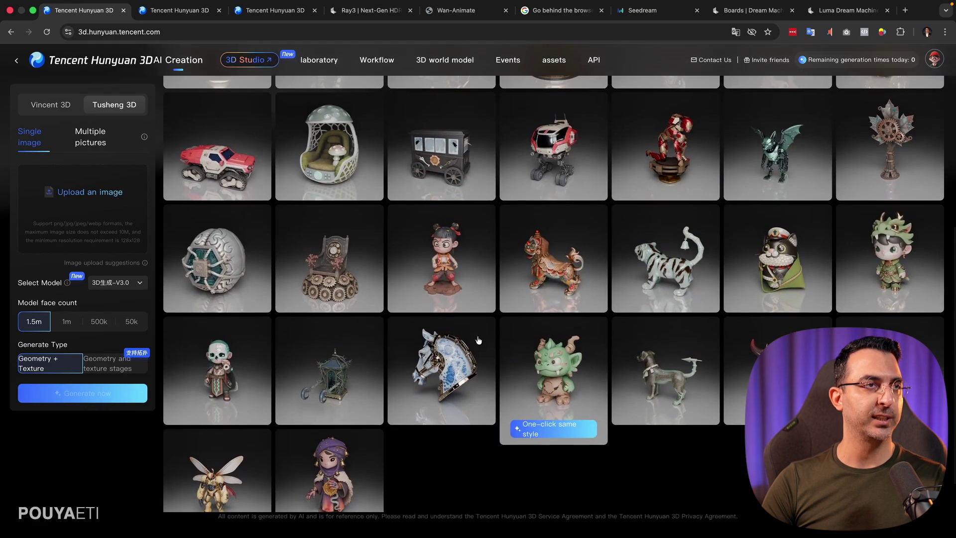
# Switch to the browser page with the jeweled owl model and rotate it to inspect its sides.
pyautogui.click(164, 15)
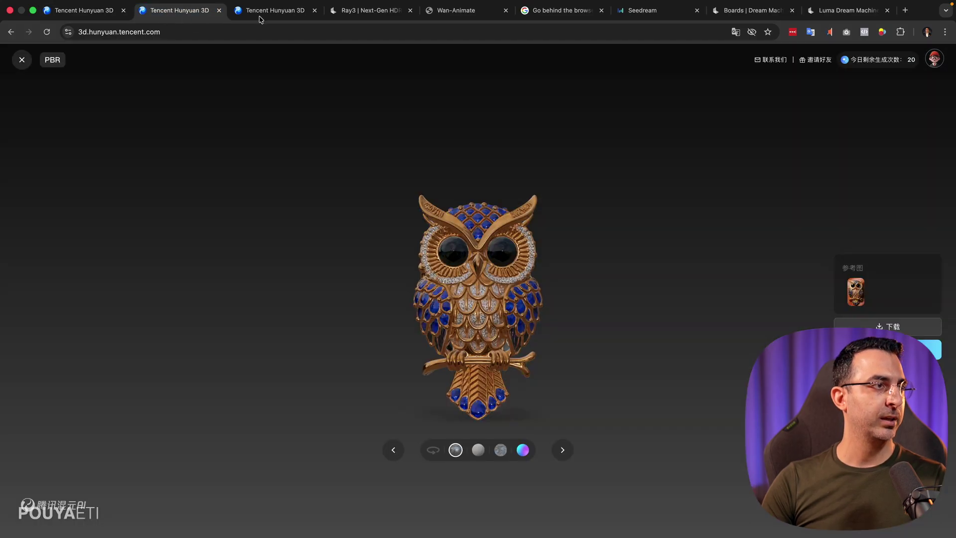
pyautogui.moveTo(514, 317); pyautogui.dragTo(350, 320)
pyautogui.moveTo(533, 319); pyautogui.dragTo(670, 318)
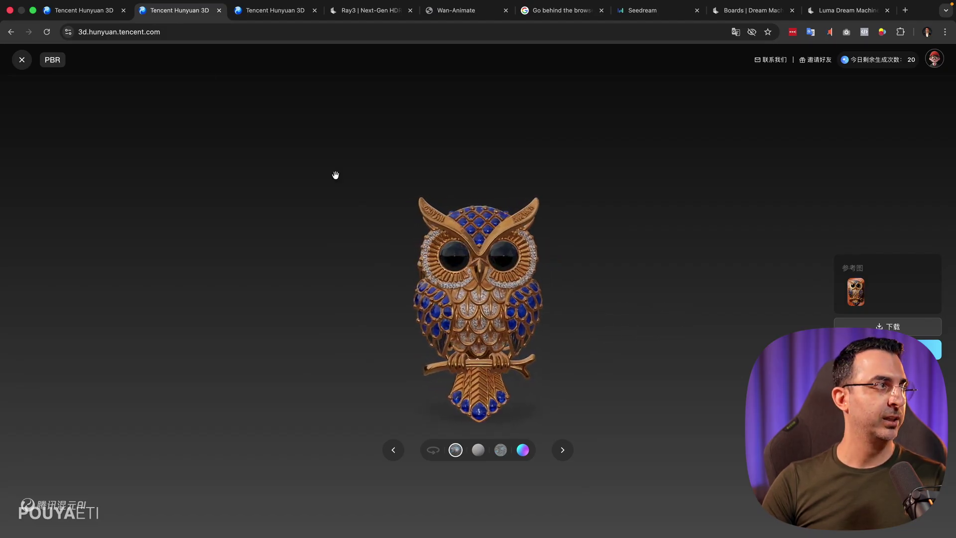
# Return to the Inspiration Square gallery, view the blue-and-white mechanical horse head model, and close its preview.
pyautogui.click(96, 18)
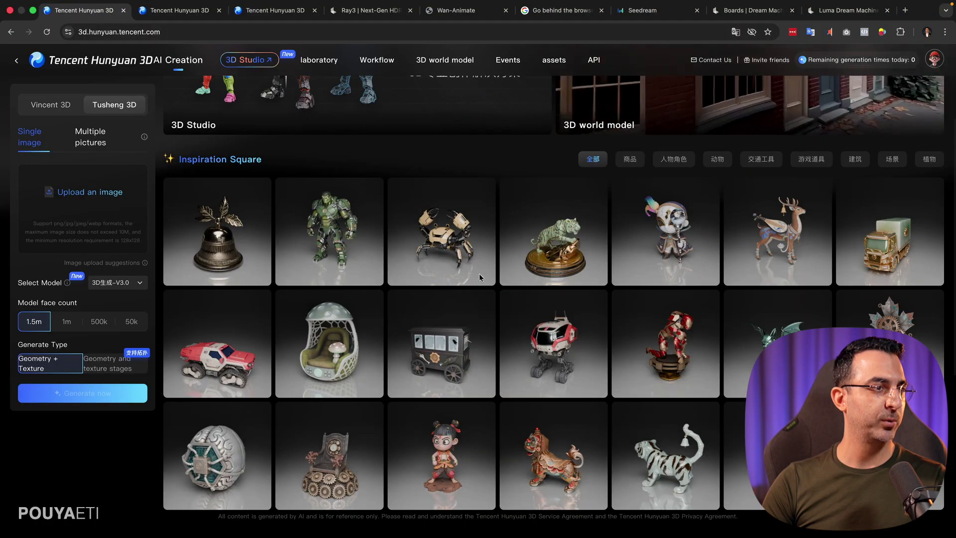
pyautogui.scroll(-5, 449, 328)
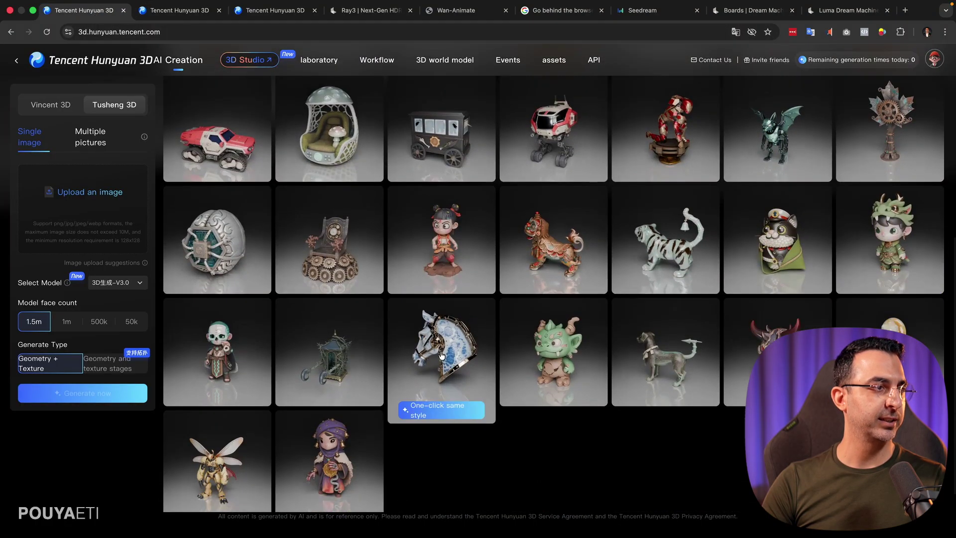
pyautogui.click(446, 345)
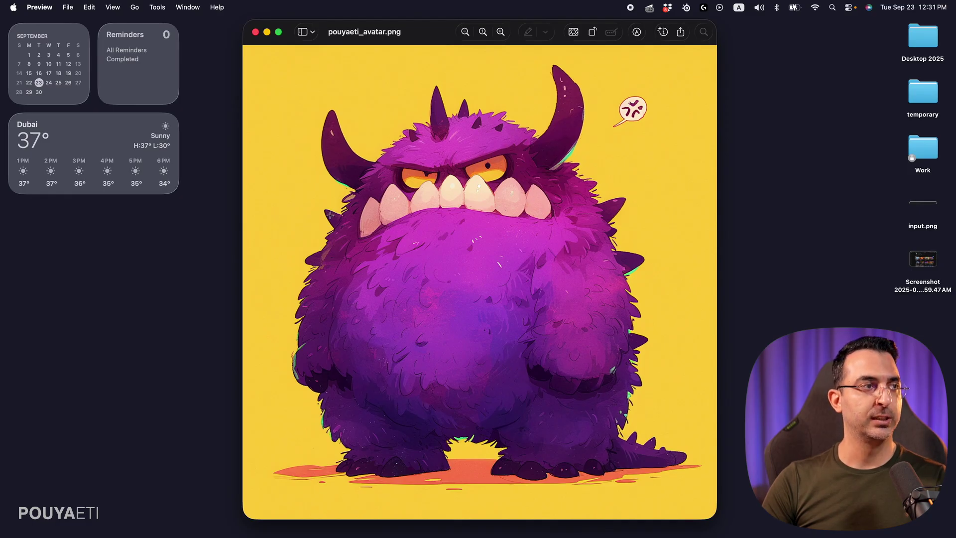
pyautogui.hotkey('ctrl', 'Left')
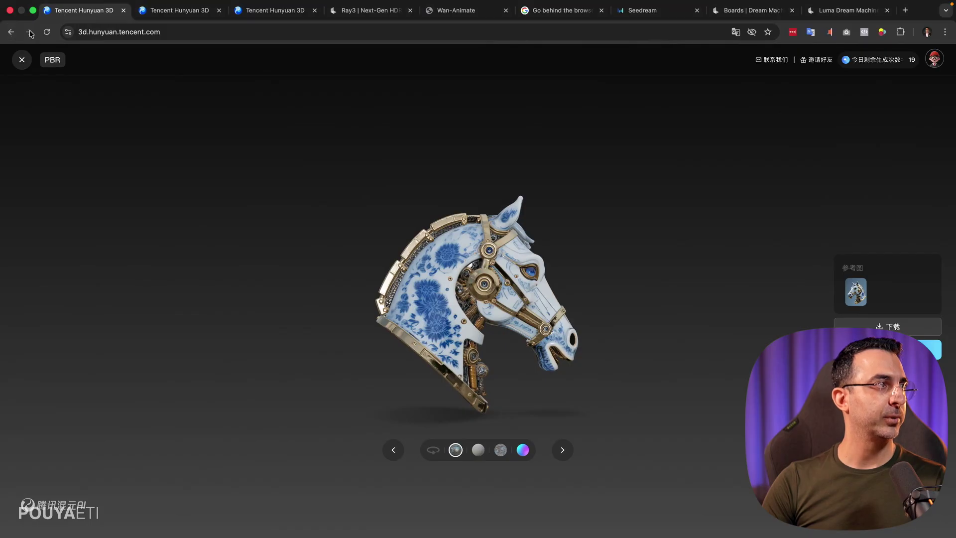
pyautogui.click(21, 61)
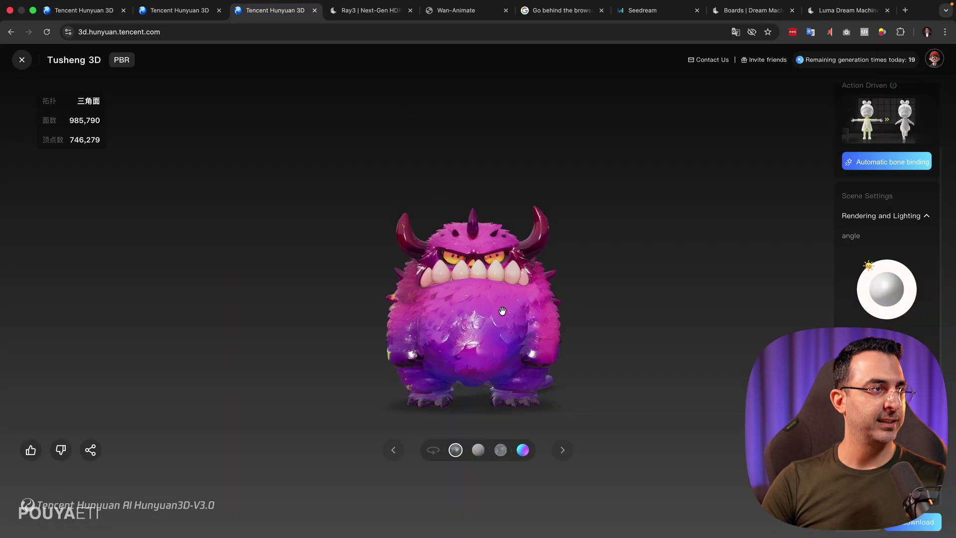
# Inspect the purple monster model from several sides and check its Action Driven automatic bone binding option.
pyautogui.moveTo(478, 330); pyautogui.dragTo(392, 340)
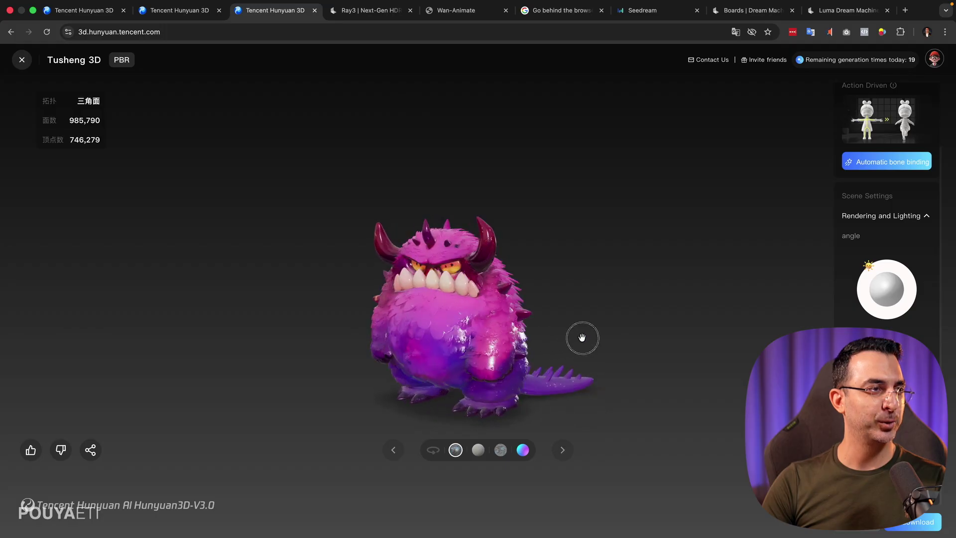
pyautogui.moveTo(604, 333); pyautogui.dragTo(678, 320)
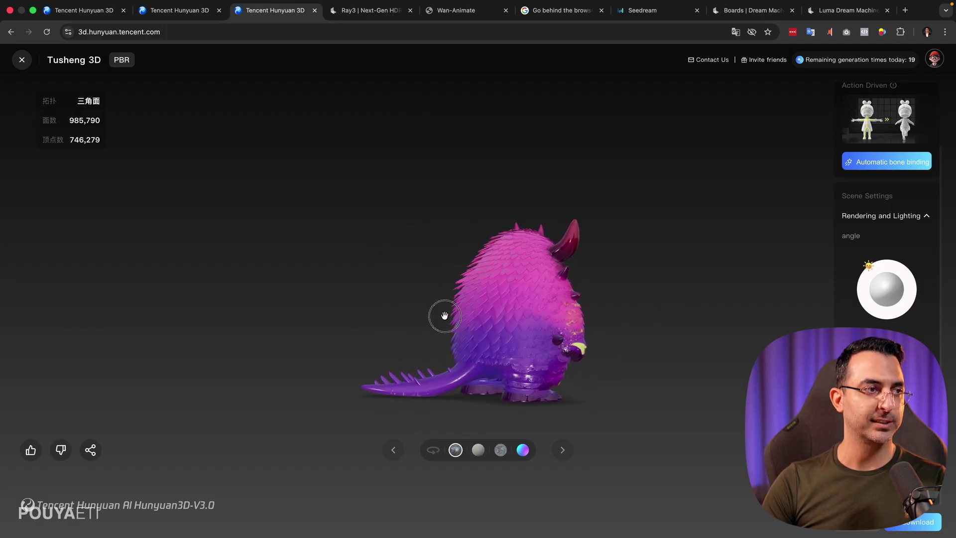
pyautogui.moveTo(537, 323); pyautogui.dragTo(617, 325)
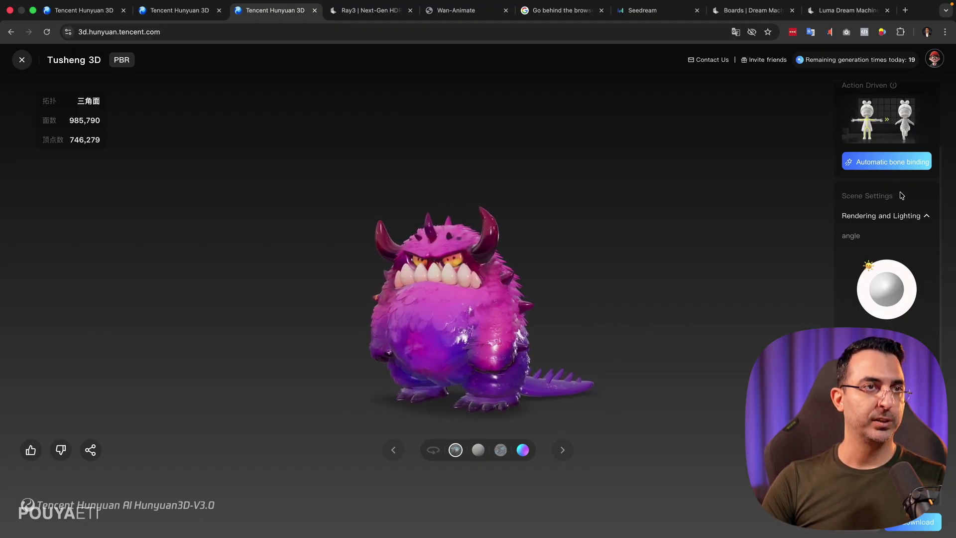
pyautogui.scroll(3, 902, 194)
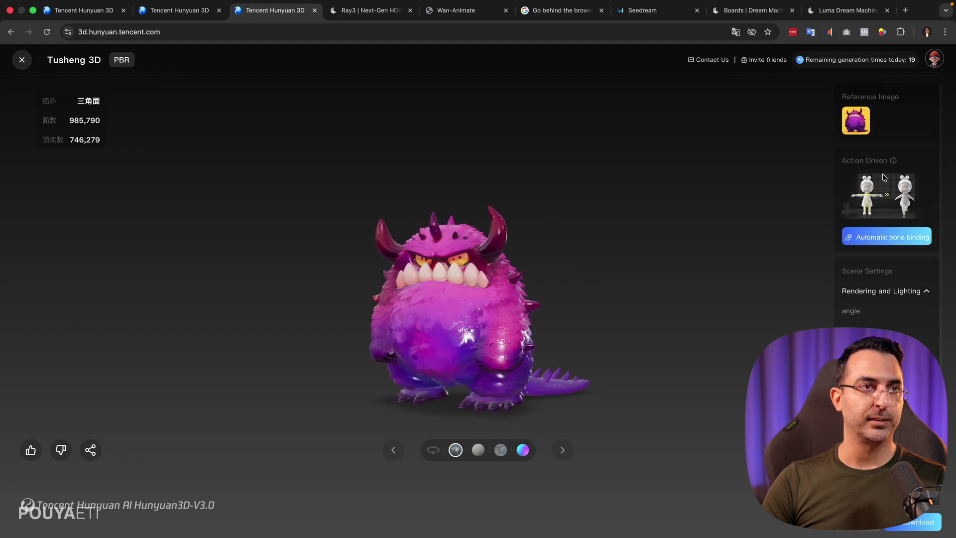
pyautogui.click(874, 239)
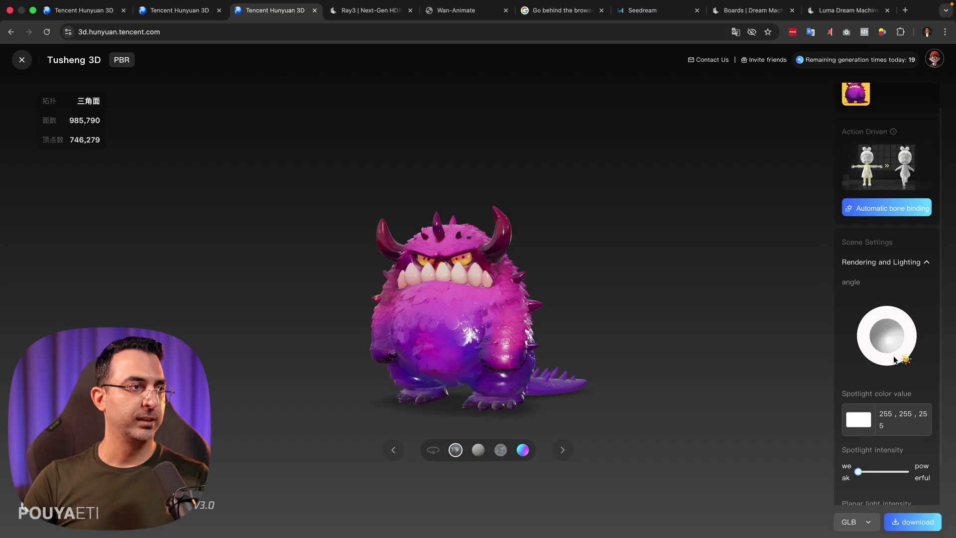
# Raise the spotlight intensity slightly and move the light around the monster to the upper-right side of the angle control.
pyautogui.scroll(-2, 892, 438)
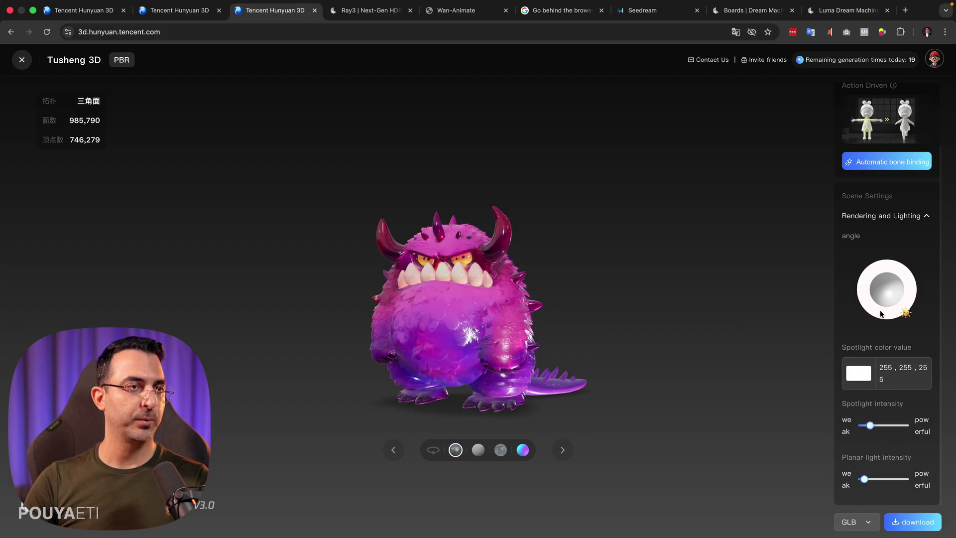
pyautogui.click(871, 270)
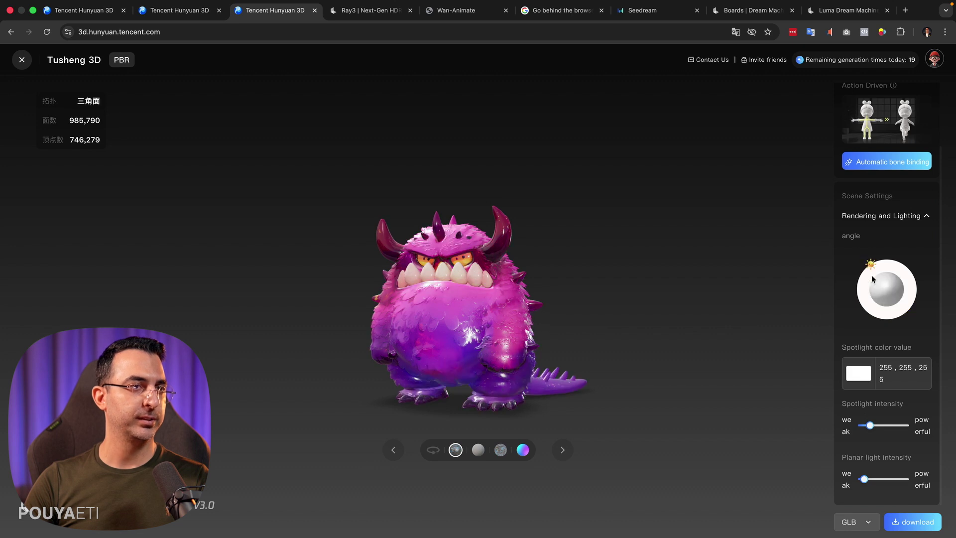
pyautogui.click(879, 315)
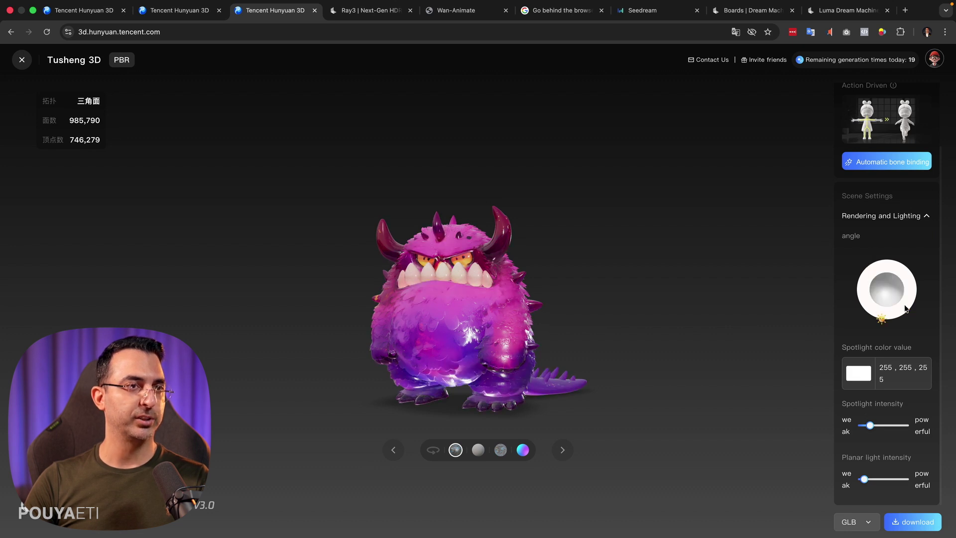
pyautogui.click(911, 277)
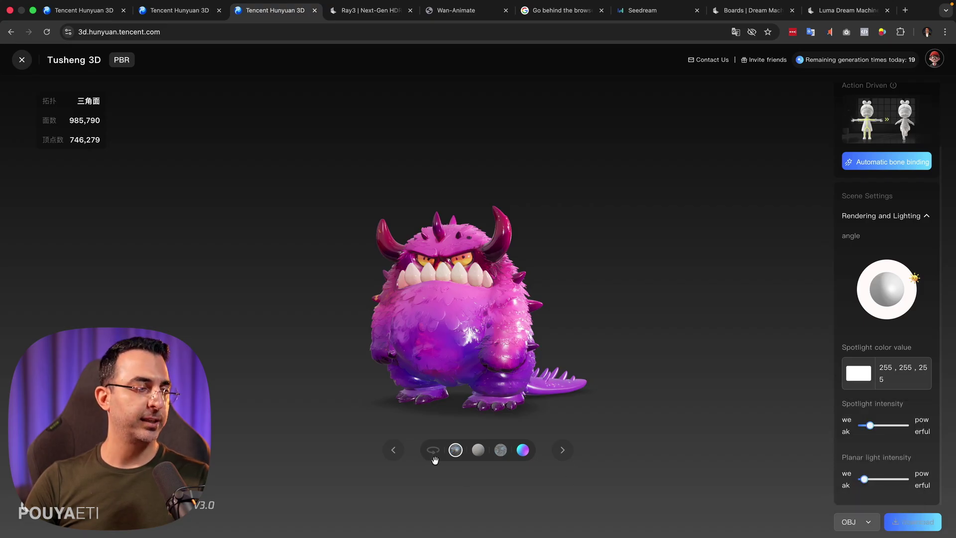
# View the monster model as untextured geometry, in Albedo mode, and in the multicolored shading mode, rotating it to the front.
pyautogui.click(478, 453)
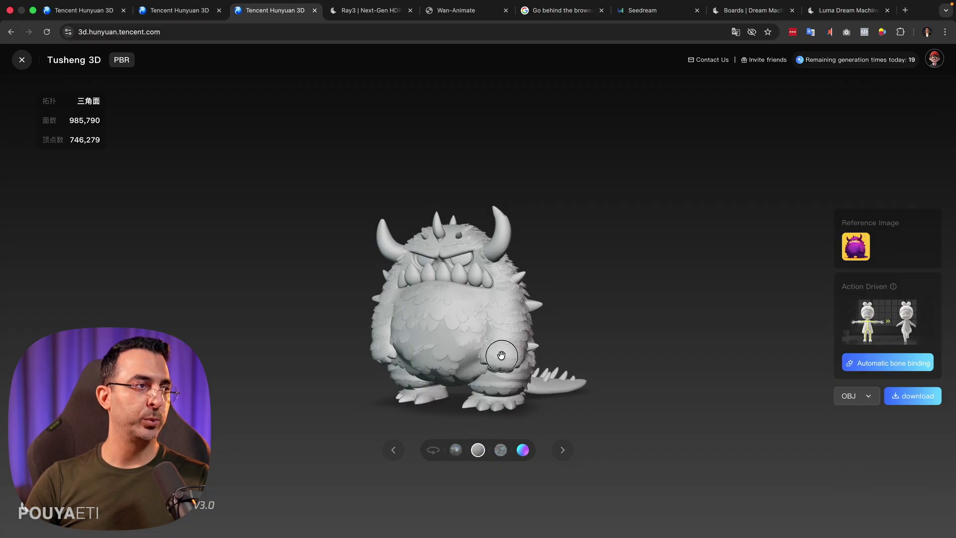
pyautogui.moveTo(501, 355); pyautogui.dragTo(504, 352)
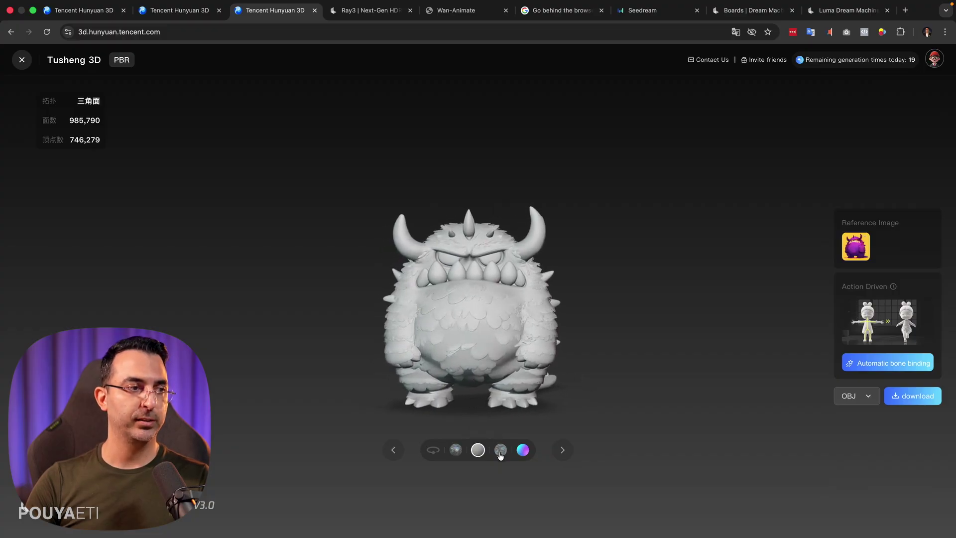
pyautogui.click(502, 452)
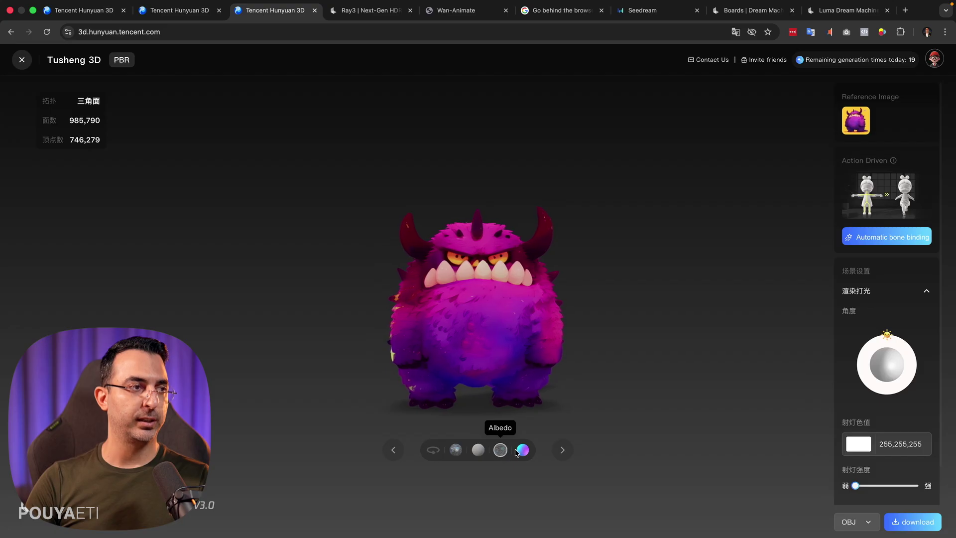
pyautogui.click(521, 453)
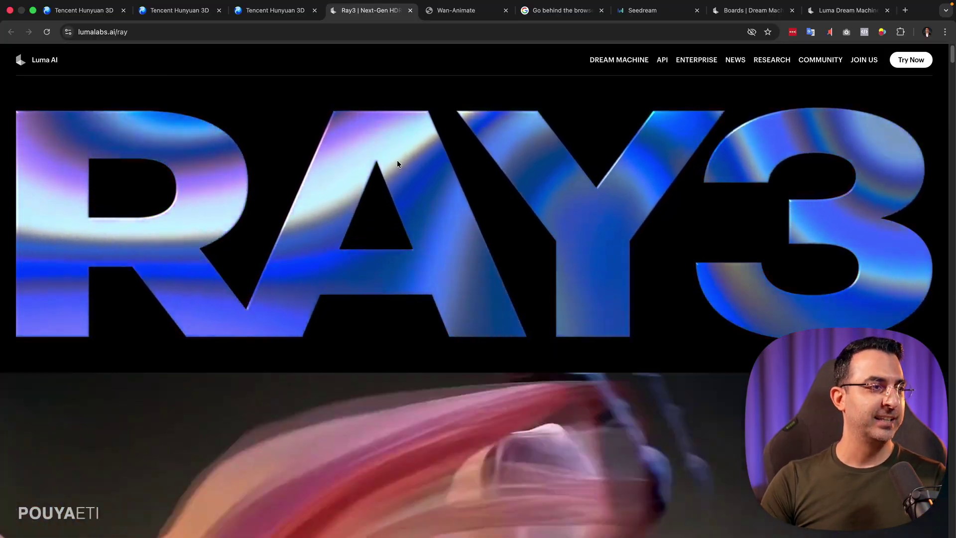
# Examine the Luma AI Ray3 page down to the Ray3 Highlights section and view the Physics example under Our Most Powerful Model.
pyautogui.scroll(-5, 397, 160)
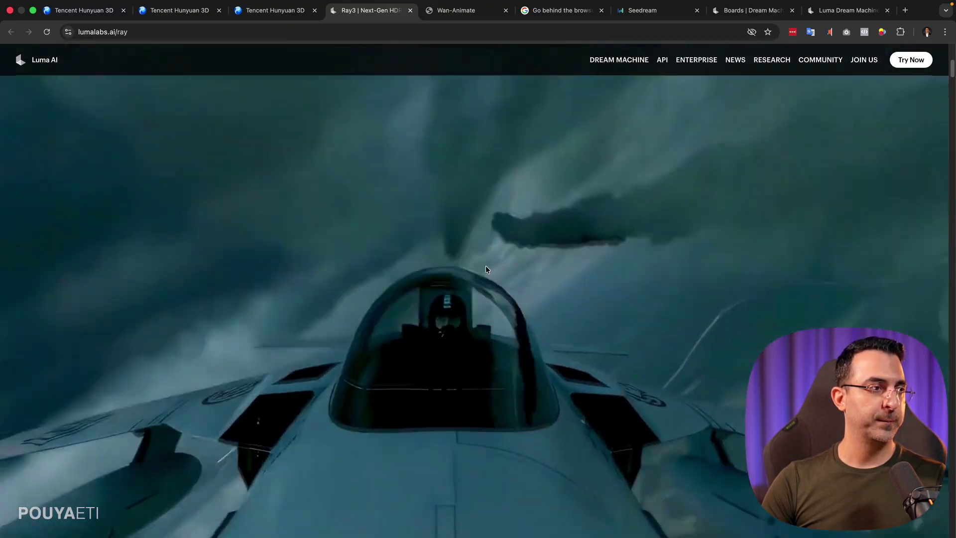
pyautogui.scroll(-8, 486, 269)
pyautogui.scroll(-8, 478, 287)
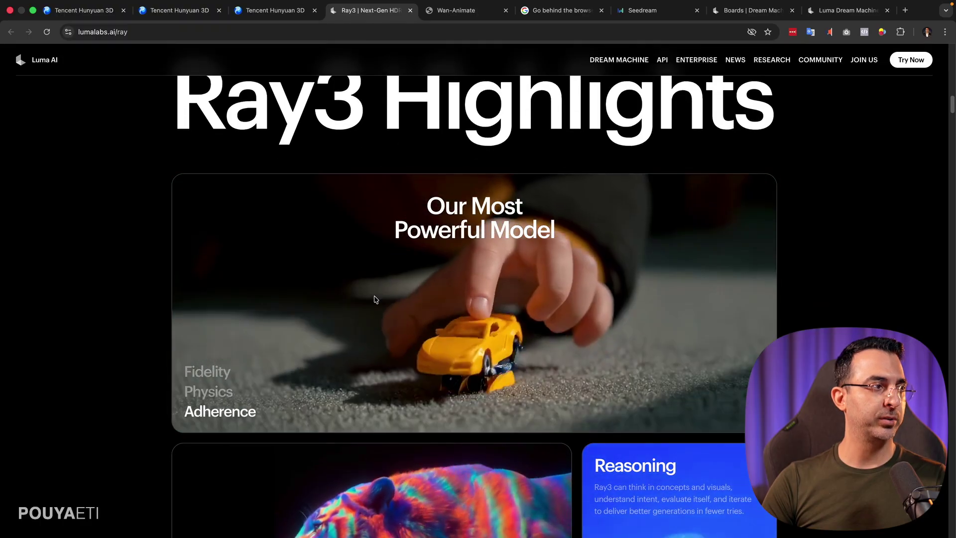
pyautogui.scroll(-1, 284, 354)
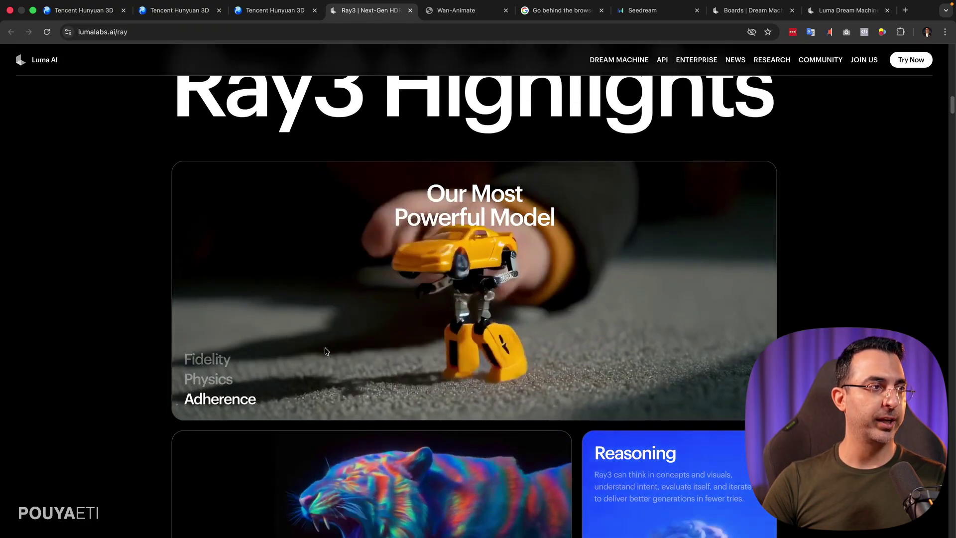
pyautogui.click(226, 384)
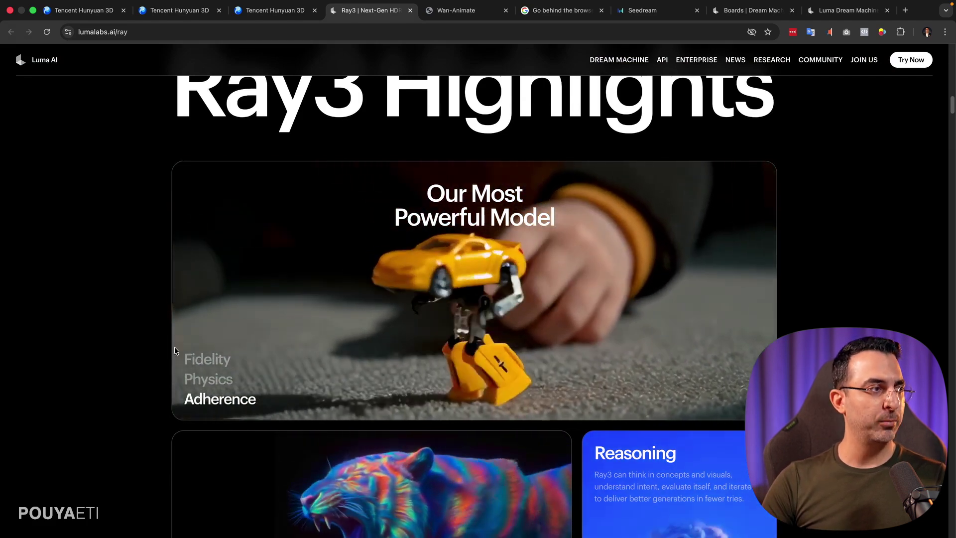
pyautogui.click(207, 379)
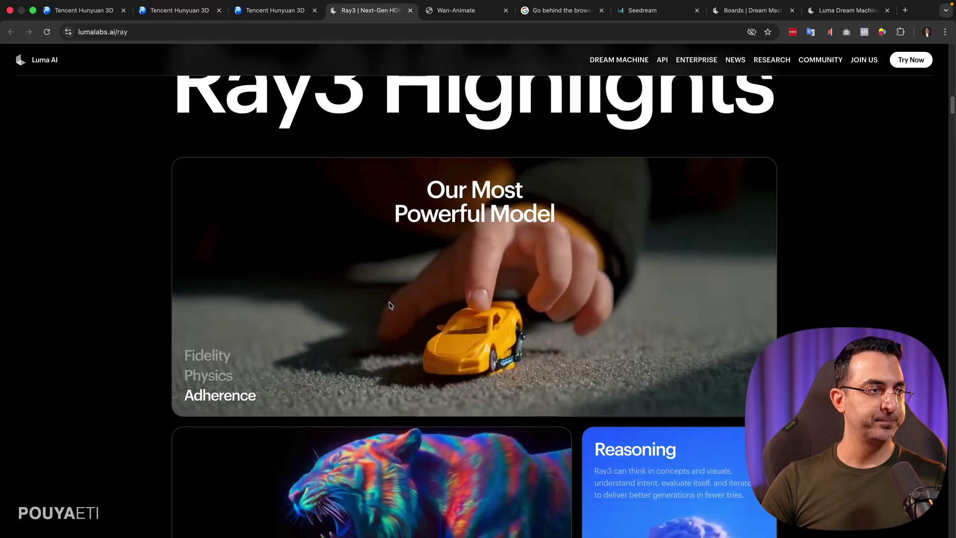
# Review the HDR, Reasoning, Annotation, Draft Mode and HiFi feature cards in the Ray3 Highlights section.
pyautogui.scroll(-5, 389, 305)
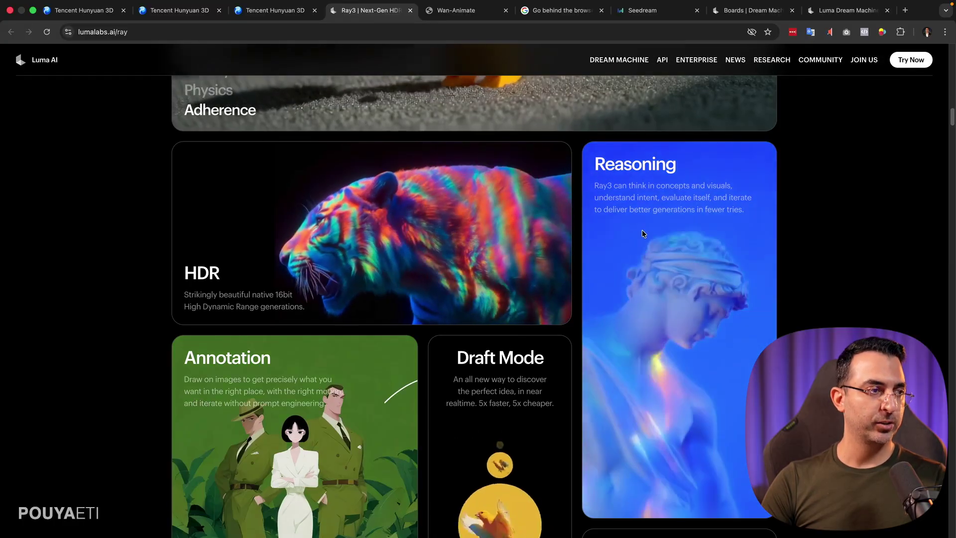
pyautogui.scroll(-3, 642, 269)
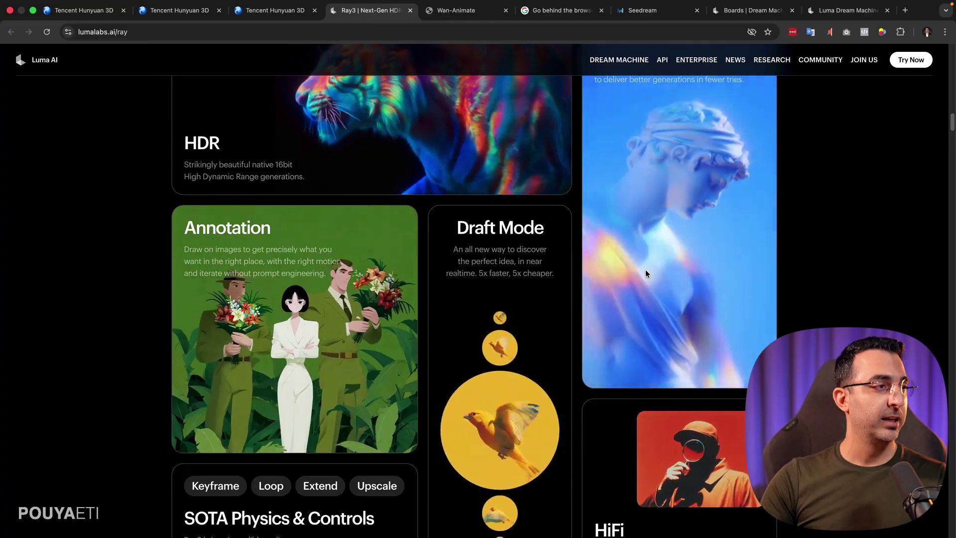
pyautogui.scroll(-1, 523, 284)
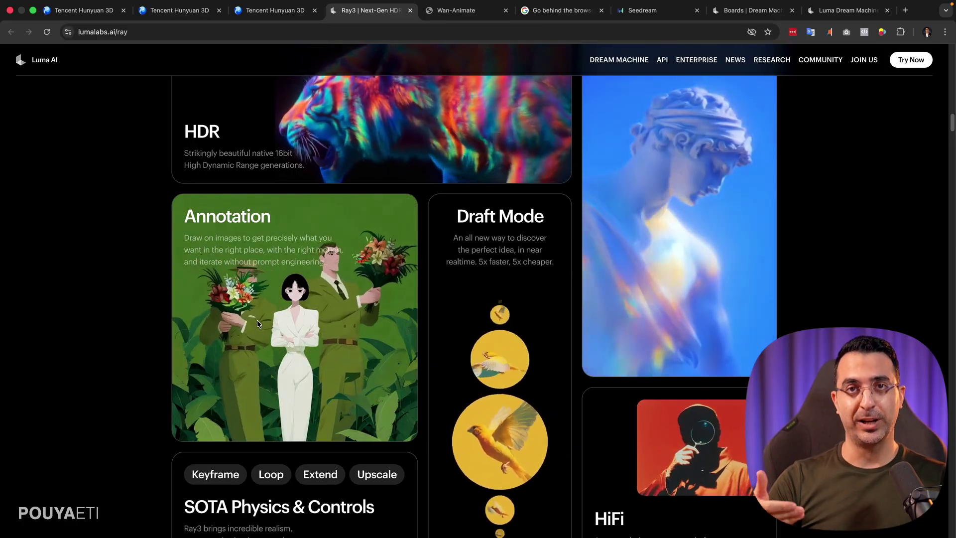
pyautogui.scroll(-2, 122, 242)
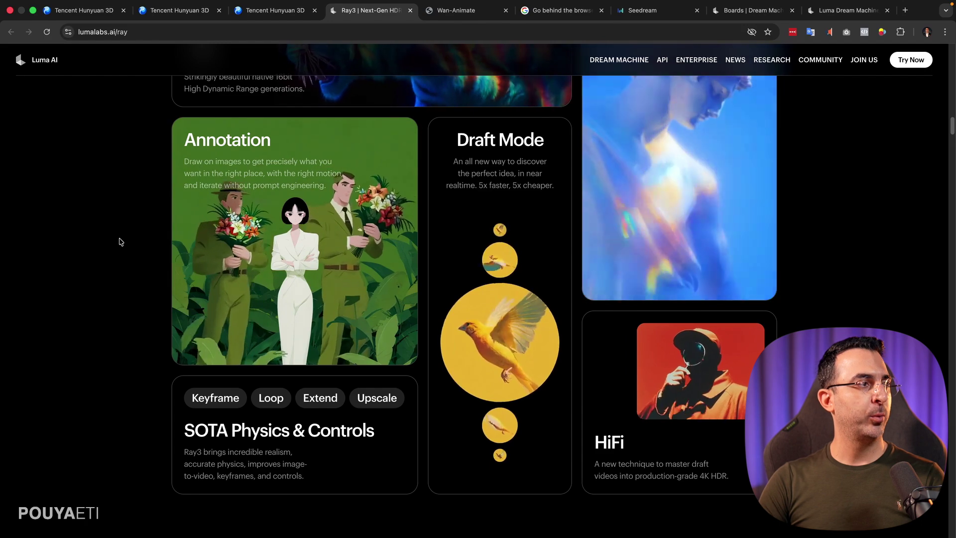
# Examine the Reasoning section of the Ray3 page, including Chain of Thought and Visual Annotation, and compare it with the highlight cards.
pyautogui.scroll(-4, 129, 244)
pyautogui.scroll(-15, 130, 249)
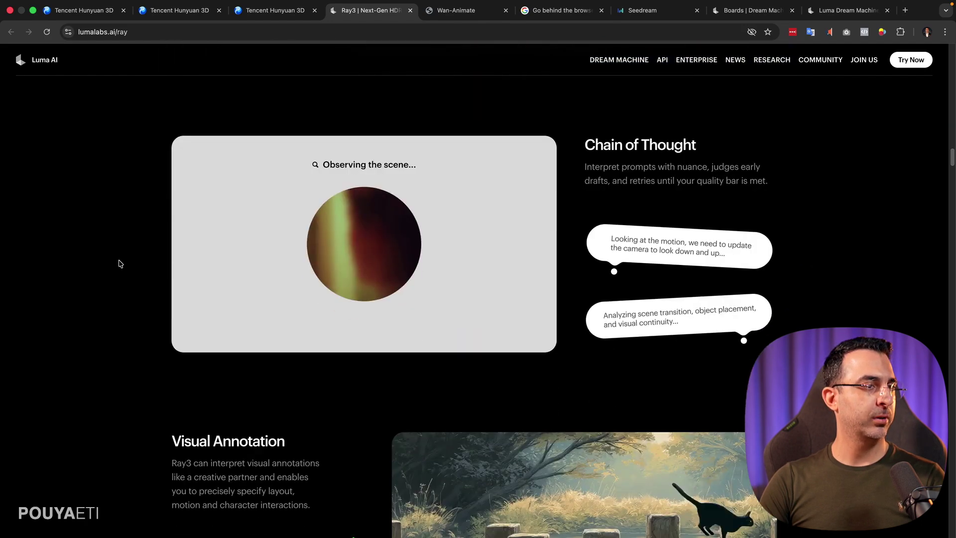
pyautogui.scroll(2, 147, 265)
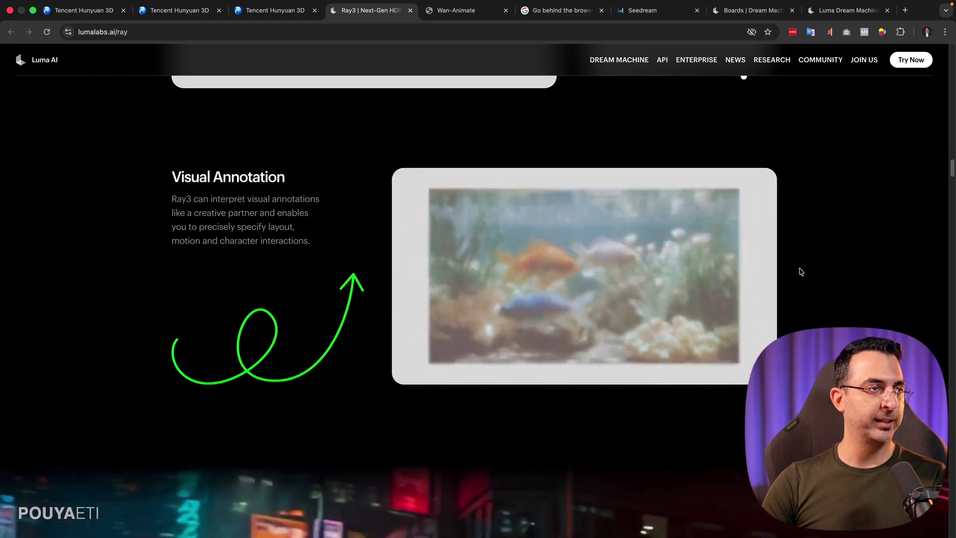
pyautogui.scroll(10, 801, 271)
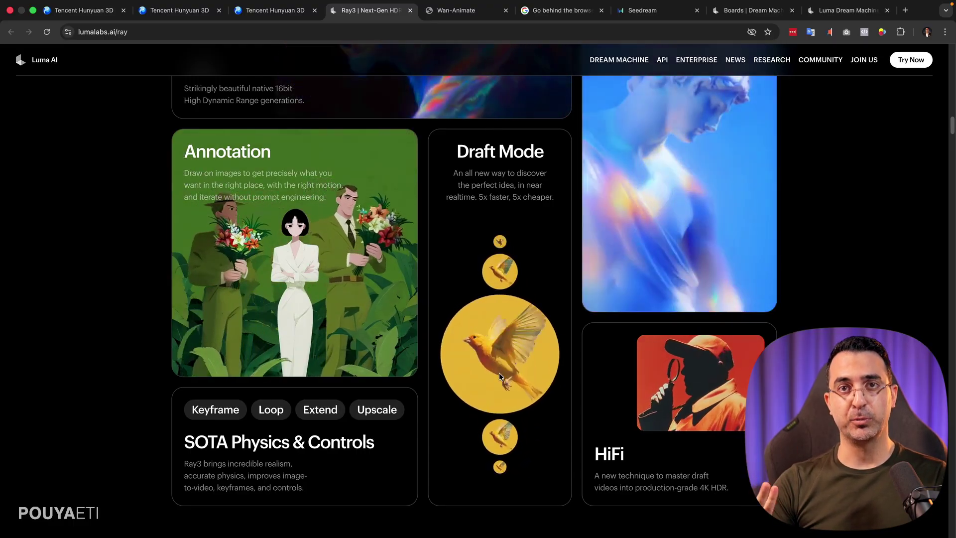
pyautogui.scroll(-5, 547, 369)
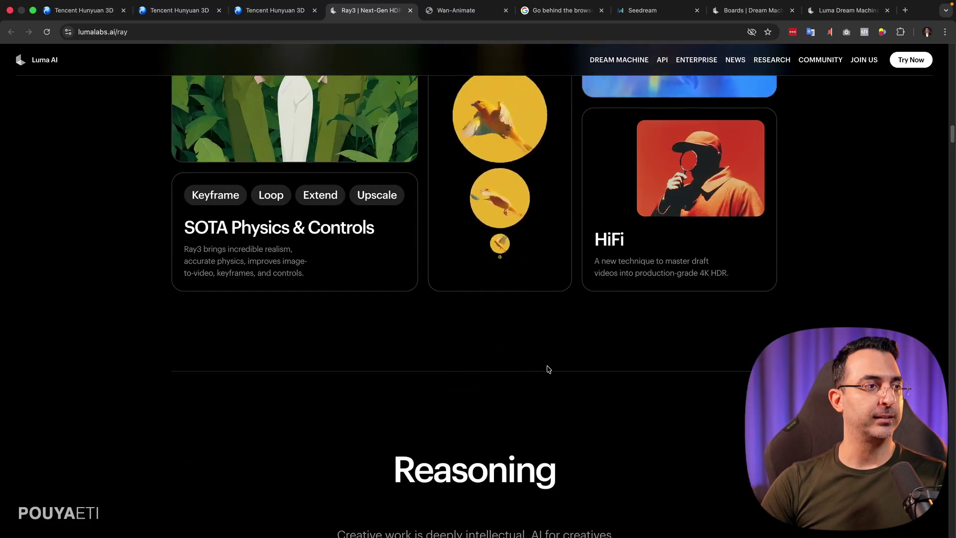
pyautogui.scroll(-15, 548, 369)
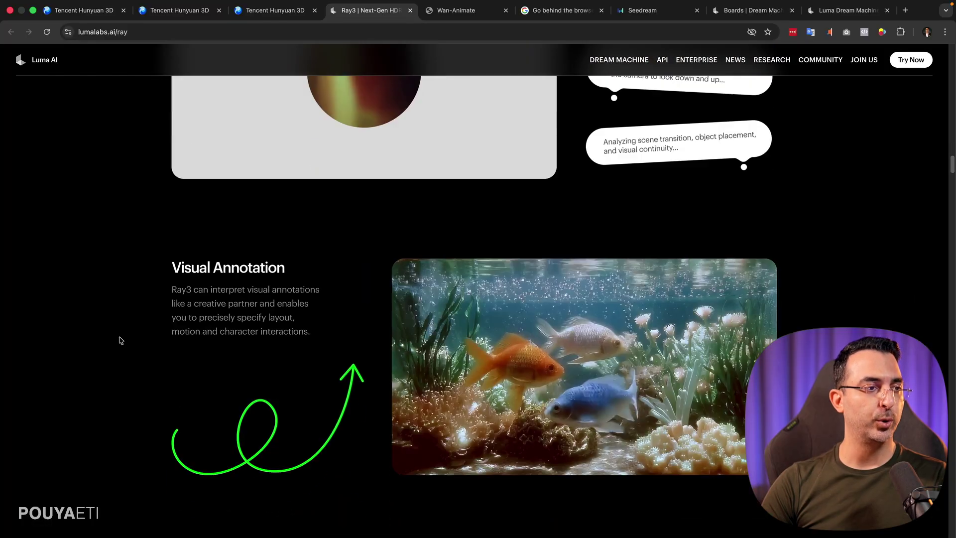
# Review the Ray3 HDR section, covering the exposure comparison, EXR Export, SDR to Generative HDR and the downloadable HDR and EXR samples.
pyautogui.scroll(-12, 114, 349)
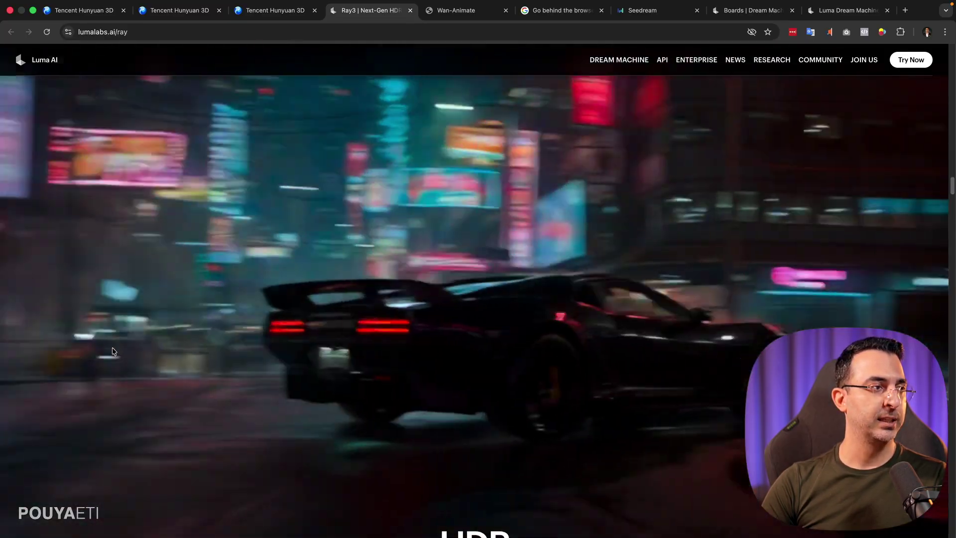
pyautogui.scroll(-3, 117, 343)
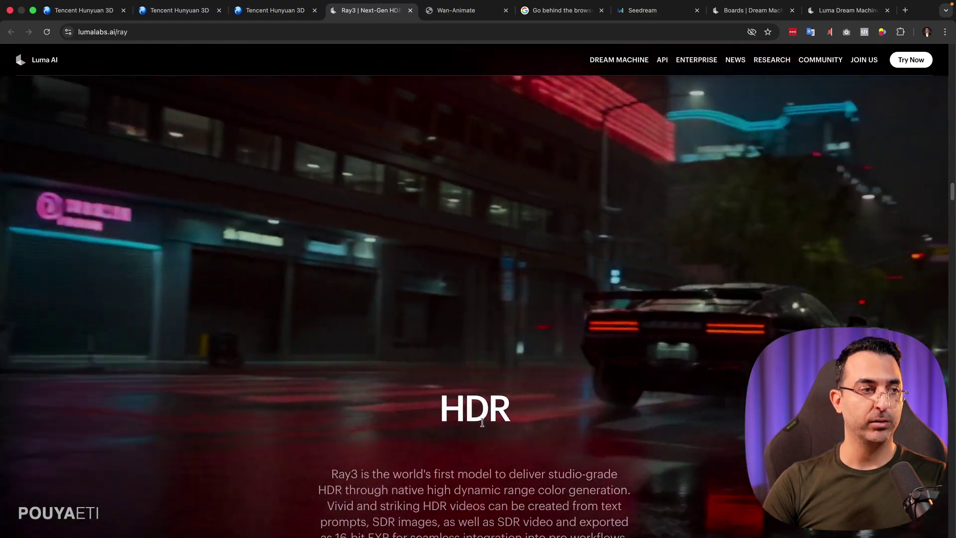
pyautogui.scroll(-12, 299, 408)
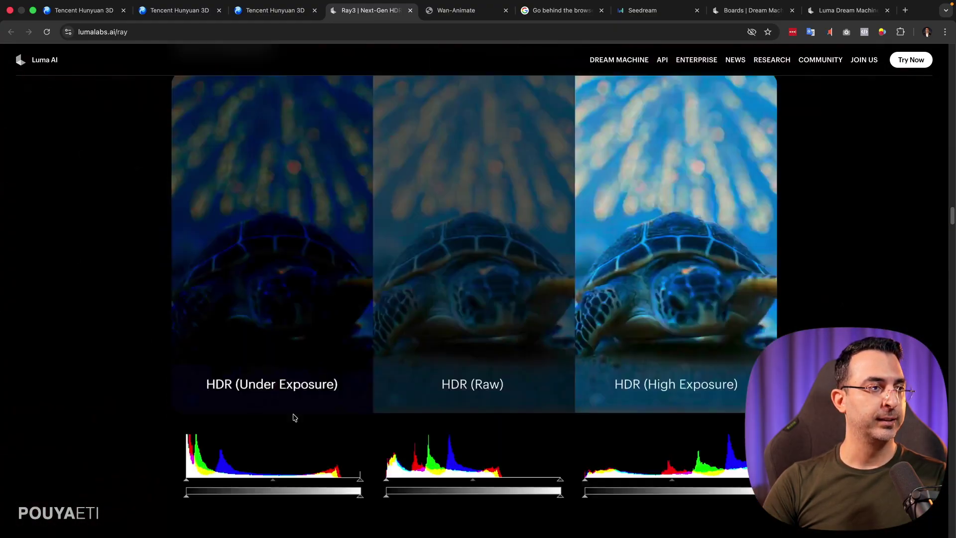
pyautogui.scroll(-9, 294, 418)
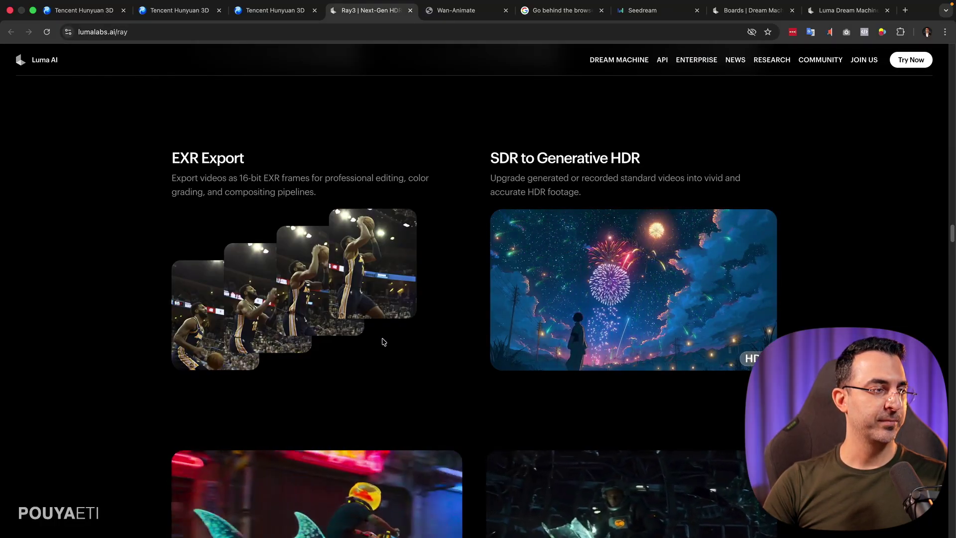
pyautogui.scroll(-9, 384, 342)
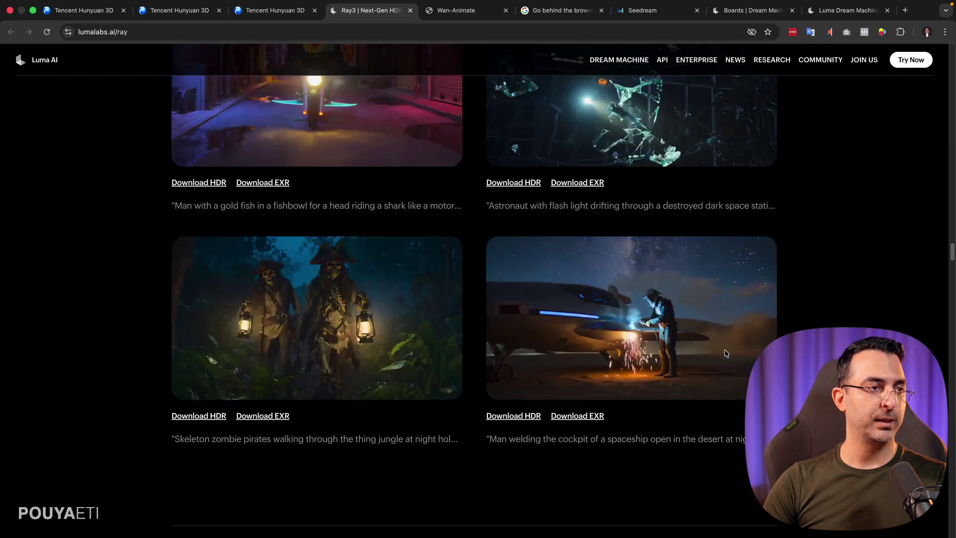
pyautogui.scroll(5, 795, 222)
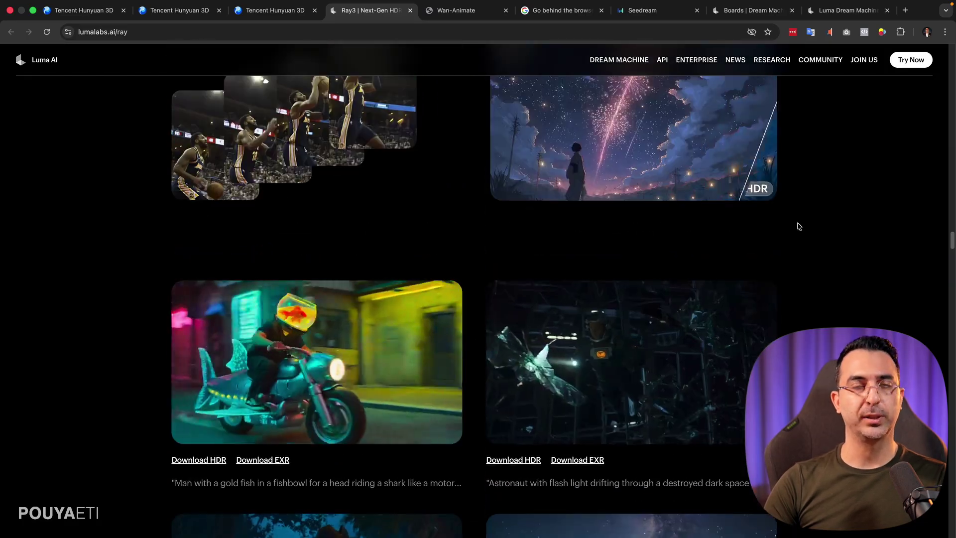
pyautogui.scroll(3, 798, 228)
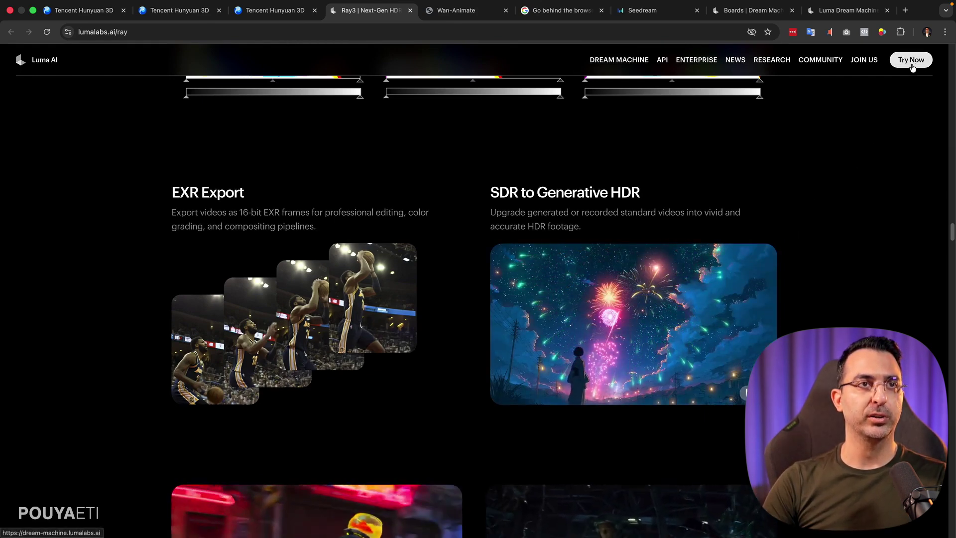
# Open Dream Machine from the Ray3 page and start a new board at an enlarged page zoom.
pyautogui.click(912, 60)
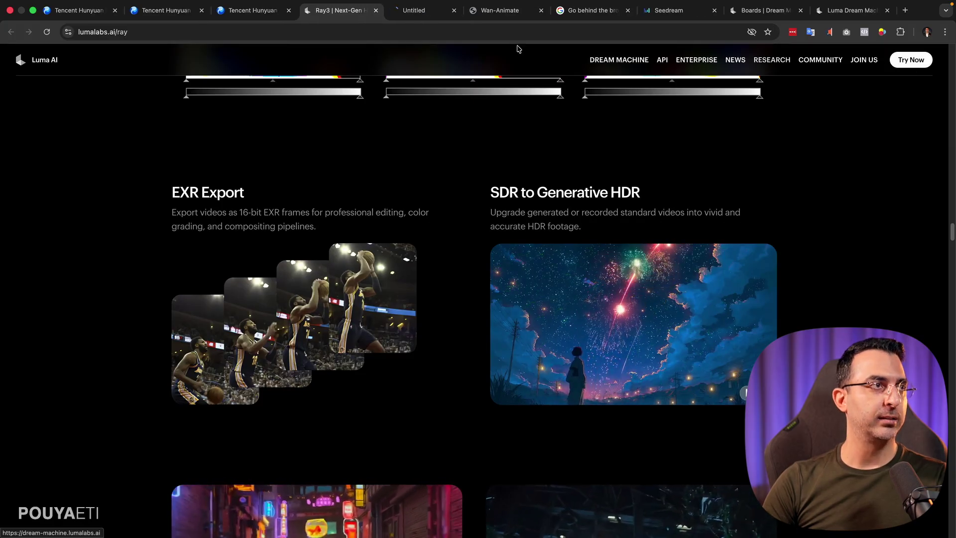
pyautogui.click(417, 16)
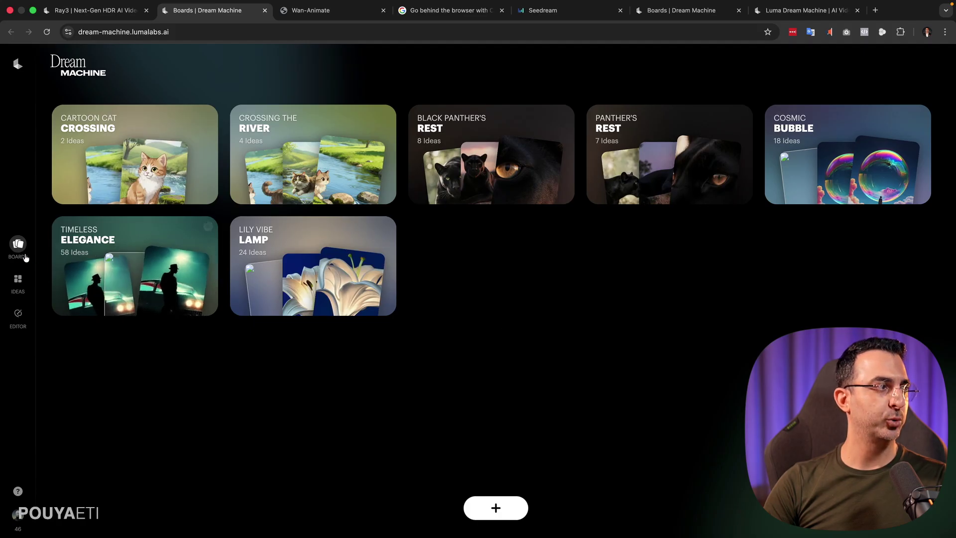
pyautogui.click(496, 508)
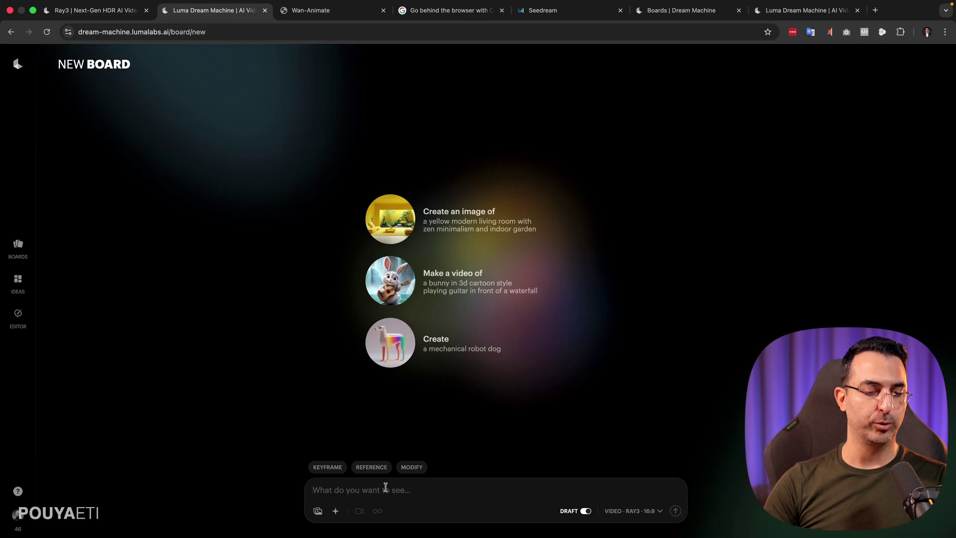
pyautogui.press('super+equal')
pyautogui.press('super+equal')
pyautogui.press('super+equal')
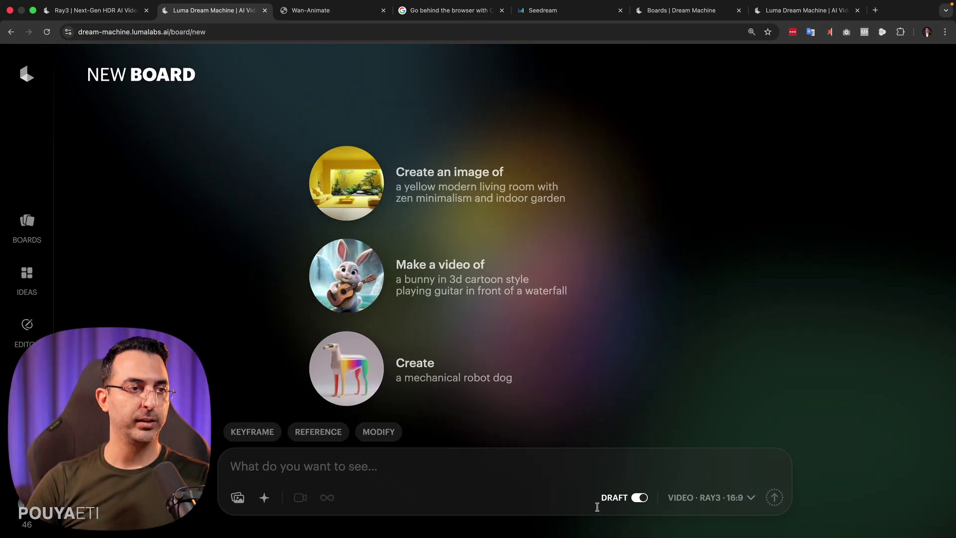
# Inspect the board's Ray3 video settings, including the resolution, duration and dynamic range options, leaving them as they are.
pyautogui.click(729, 499)
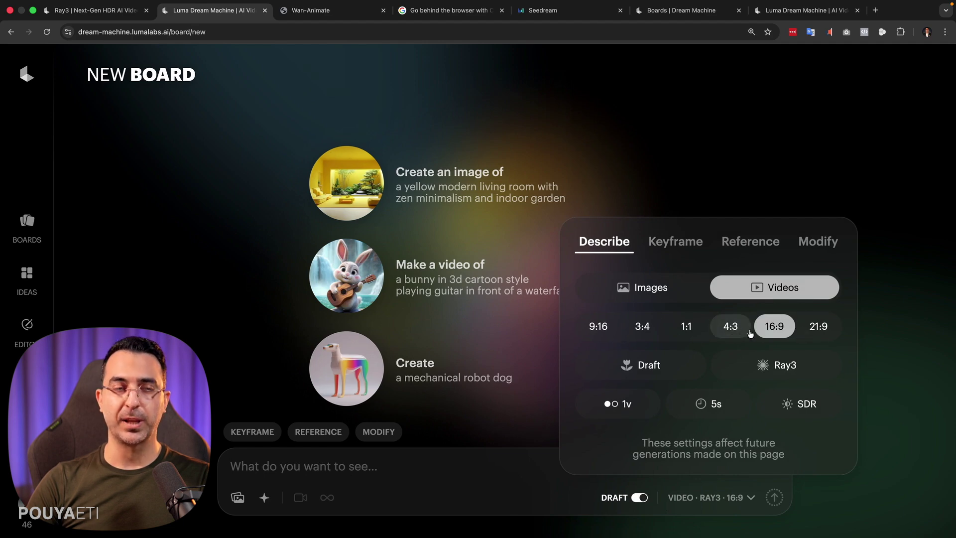
pyautogui.click(661, 373)
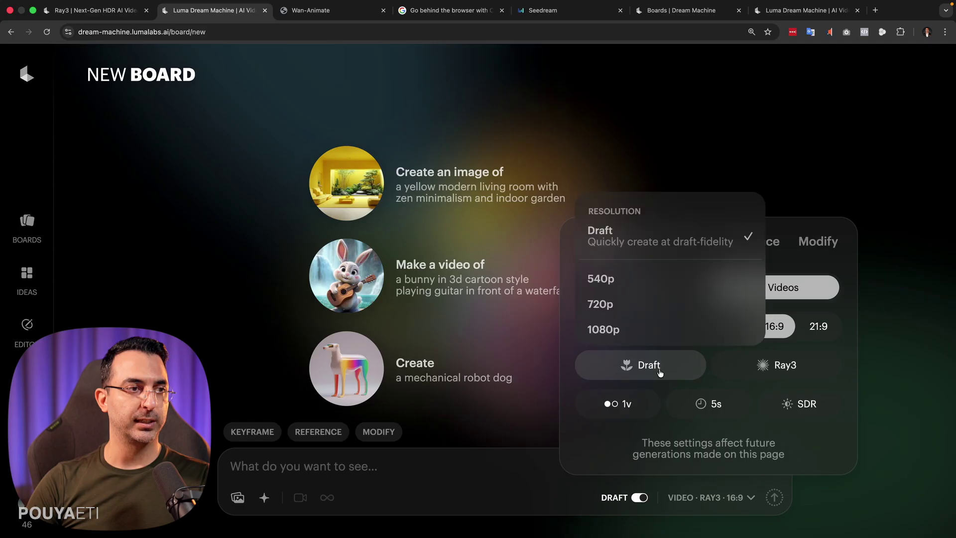
pyautogui.click(570, 345)
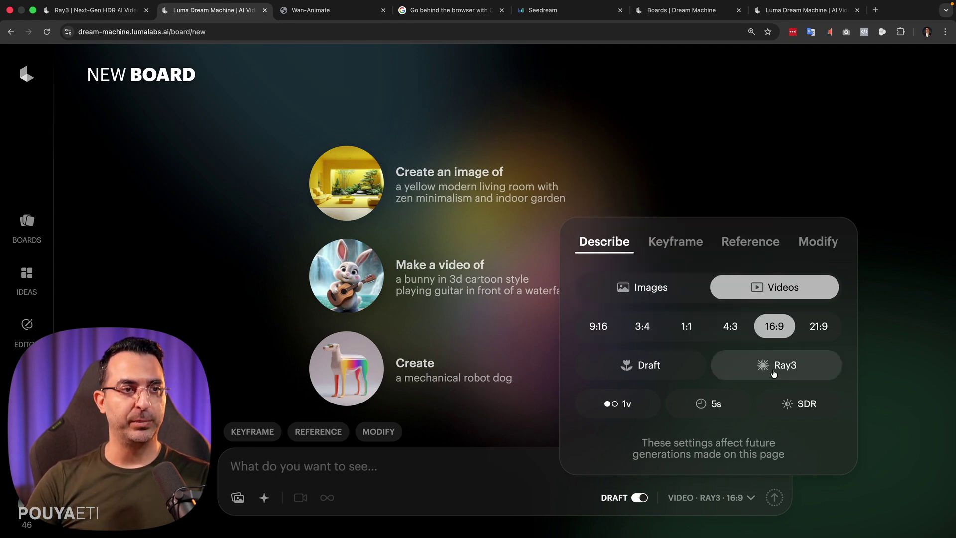
pyautogui.click(704, 402)
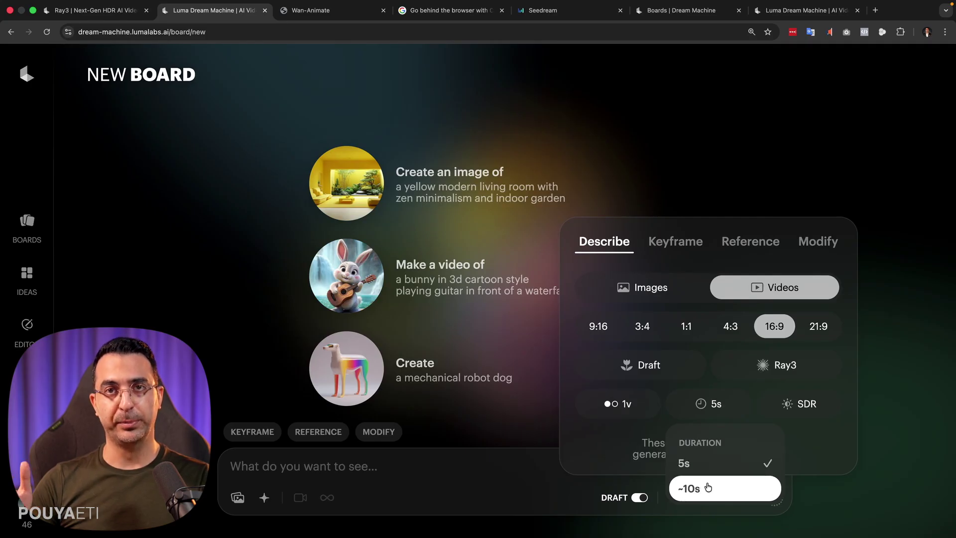
pyautogui.click(700, 435)
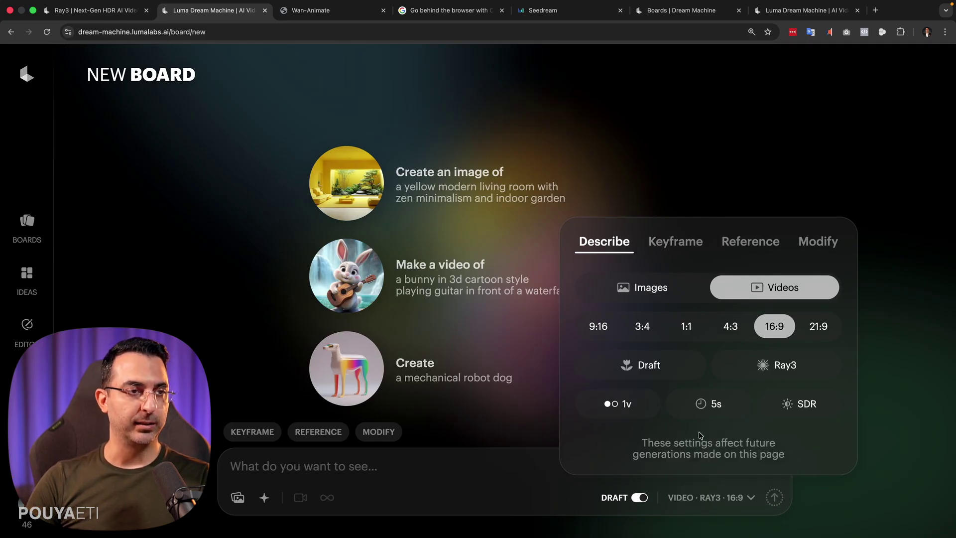
pyautogui.click(812, 407)
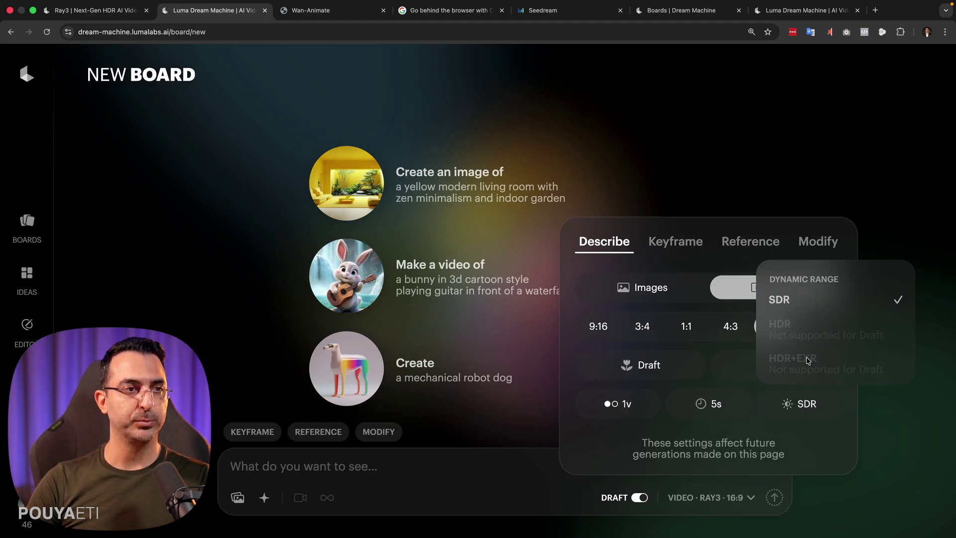
pyautogui.click(819, 447)
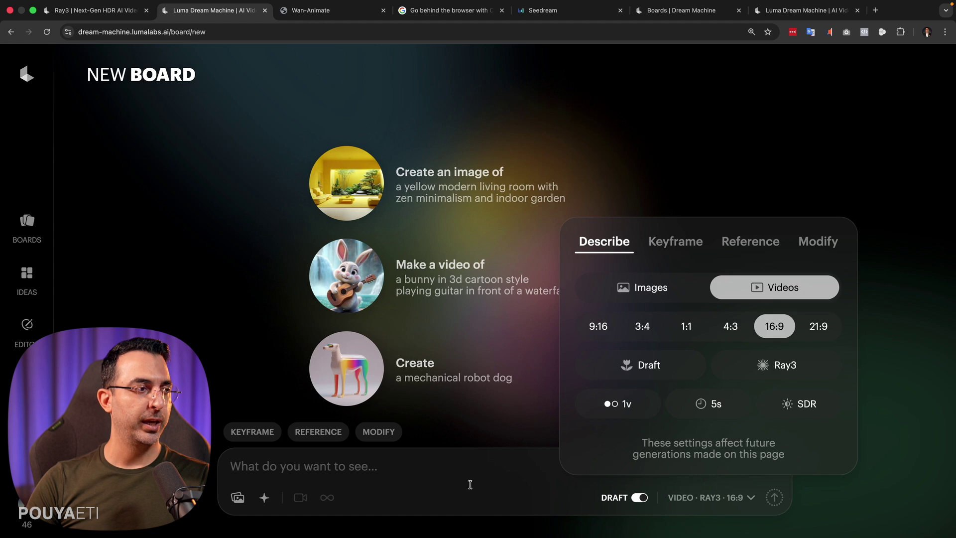
pyautogui.click(438, 463)
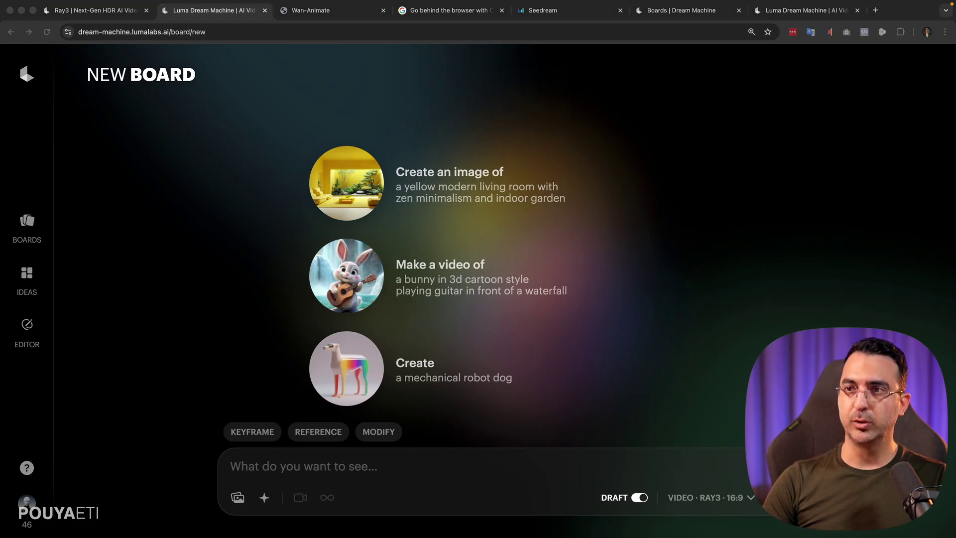
# Add the purple monster image as the start keyframe and draw a green upward arrow over its body in Visual Annotation.
pyautogui.moveTo(395, 417); pyautogui.dragTo(457, 452)
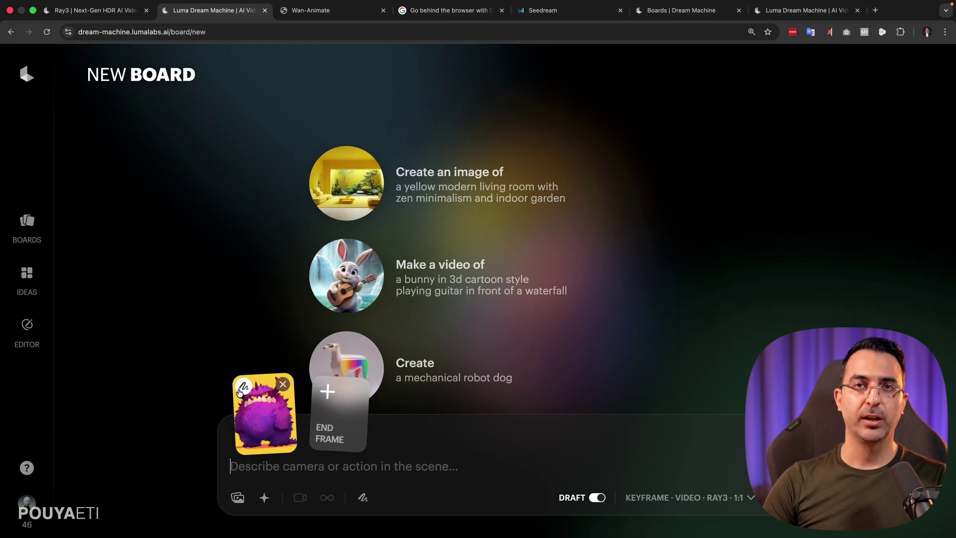
pyautogui.click(244, 390)
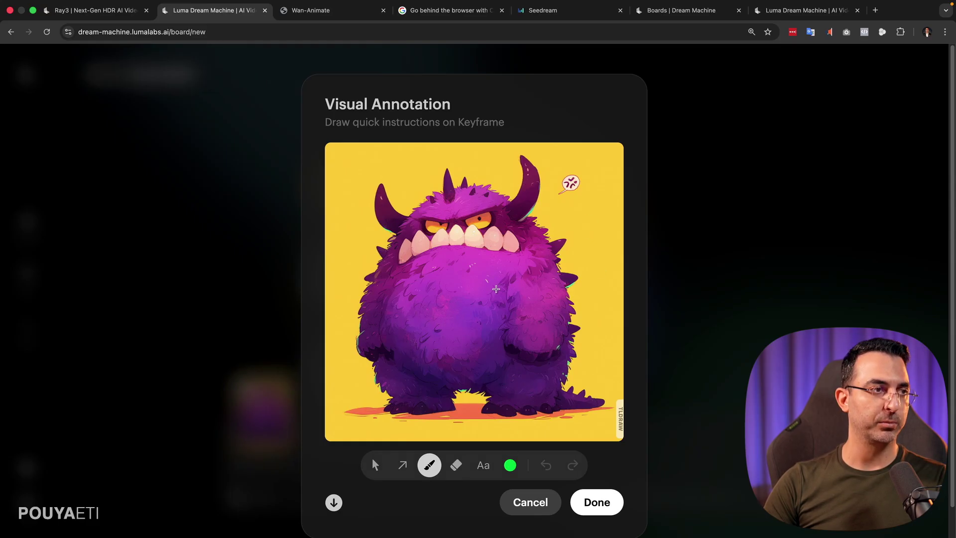
pyautogui.moveTo(453, 305)
pyautogui.mouseDown()
pyautogui.moveTo(478, 160)
pyautogui.moveTo(468, 175)
pyautogui.moveTo(483, 167)
pyautogui.moveTo(487, 177)
pyautogui.mouseUp()
# Place the green annotation text "Sample text" below the arrow on the monster and apply the annotation to the keyframe.
pyautogui.click(482, 471)
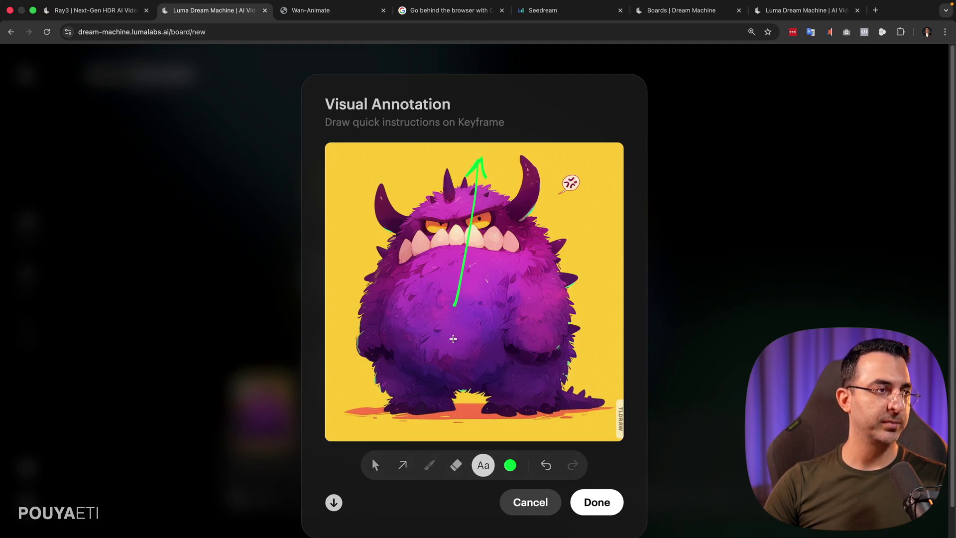
pyautogui.press('Escape')
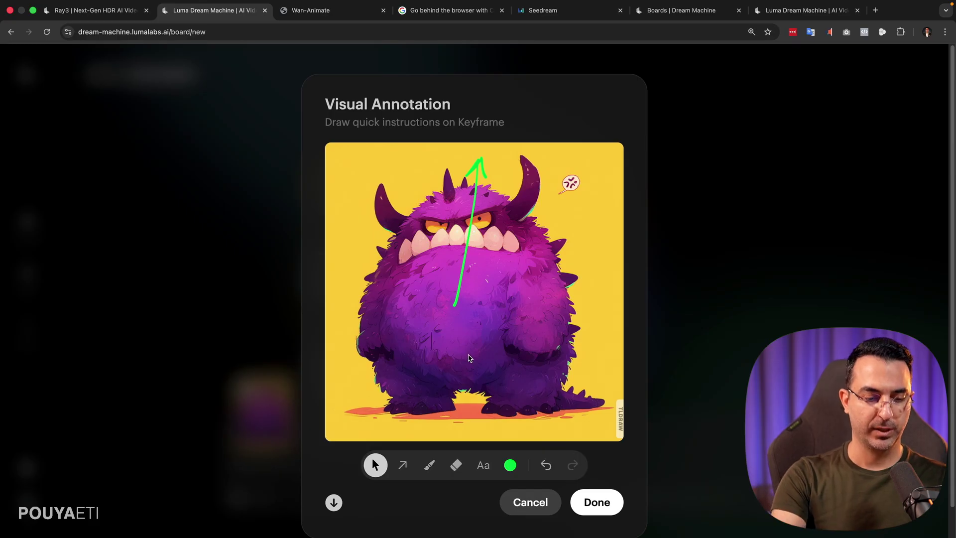
pyautogui.write('Sample text')
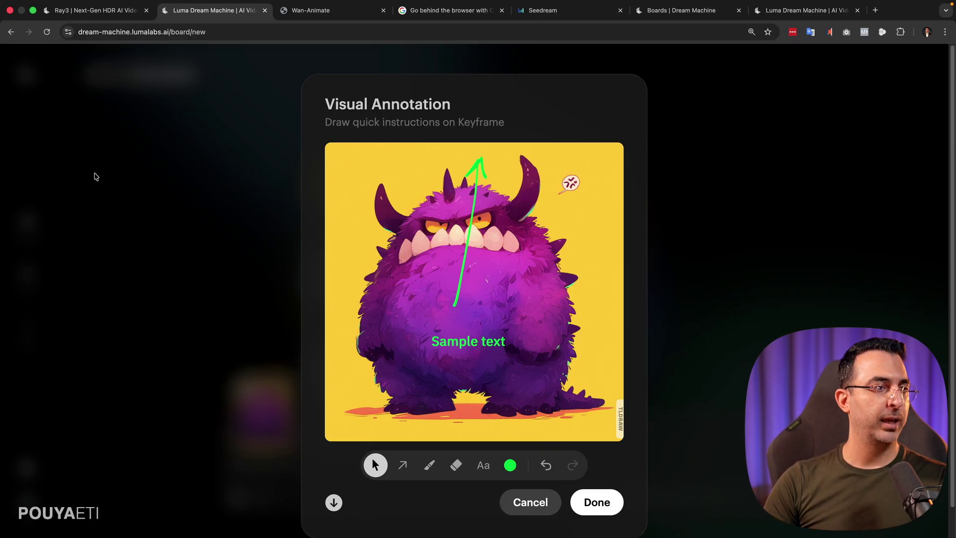
pyautogui.click(595, 508)
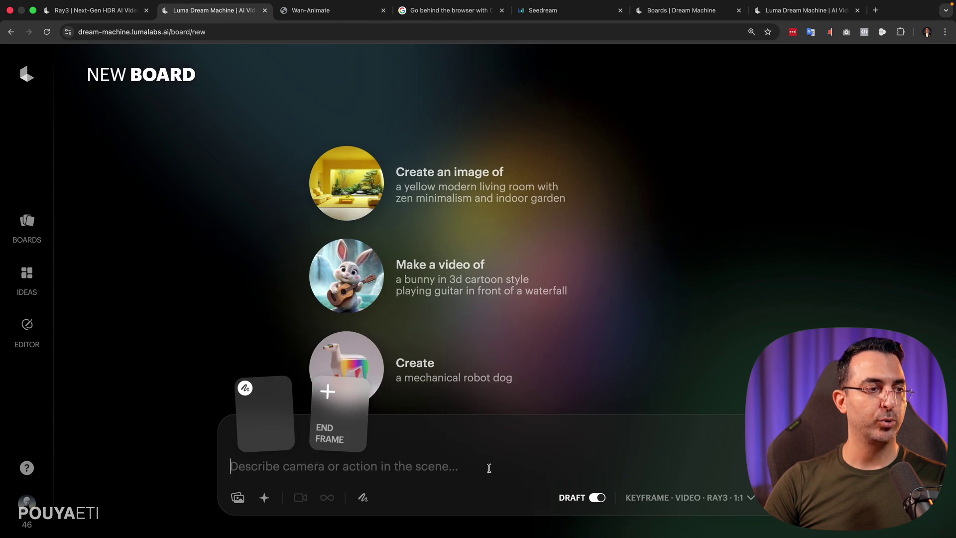
pyautogui.click(487, 465)
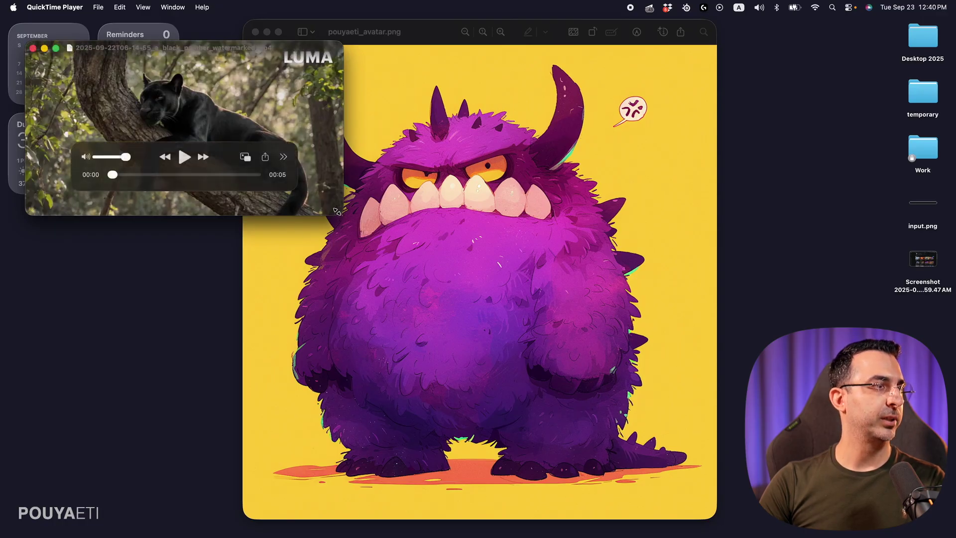
# Enlarge the watermarked black panther video in QuickTime Player, play the unwatermarked panther video, and close both.
pyautogui.moveTo(344, 215); pyautogui.dragTo(877, 509)
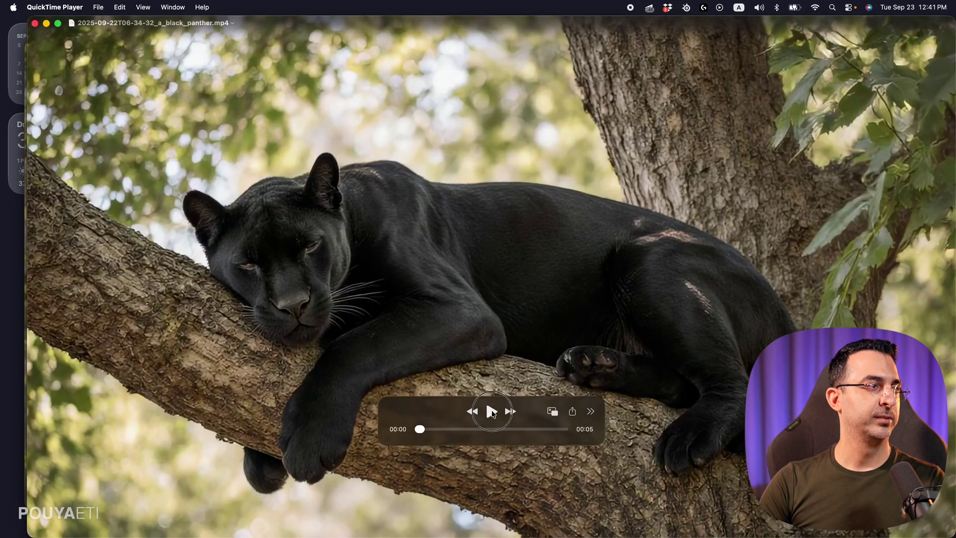
pyautogui.click(492, 412)
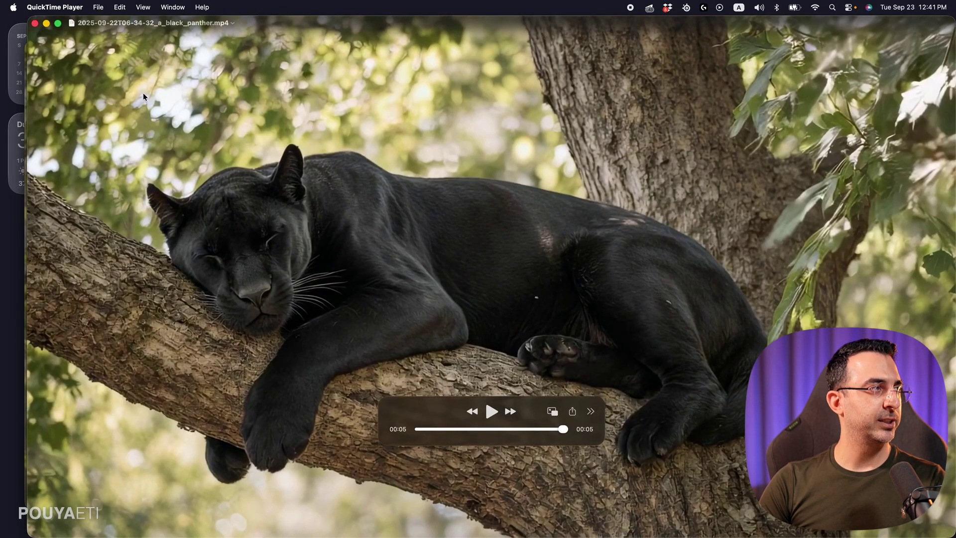
pyautogui.click(35, 23)
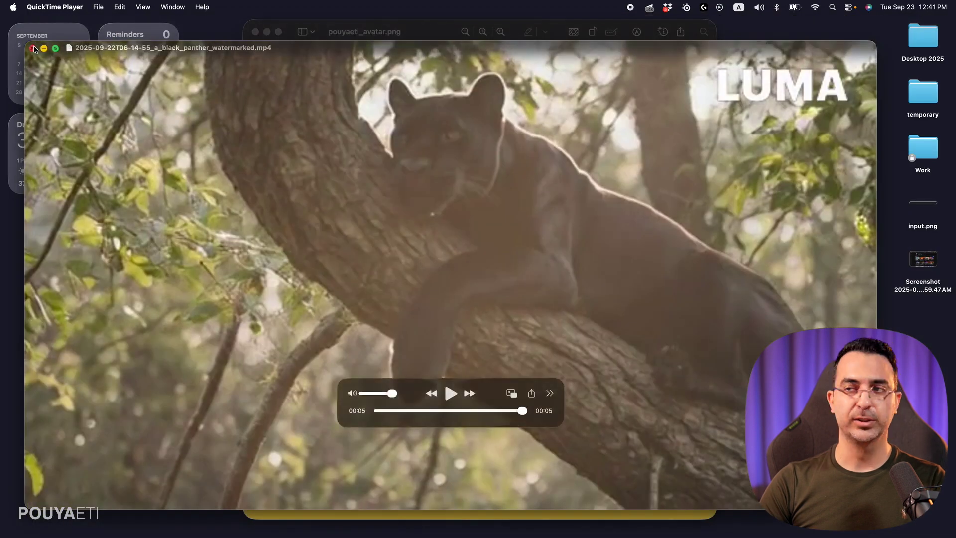
pyautogui.click(35, 46)
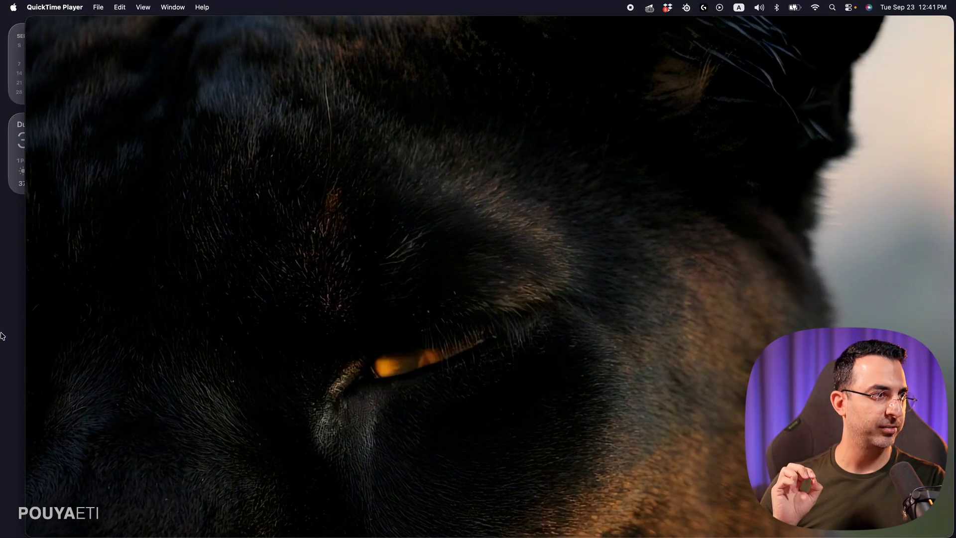
# Switch to the Wan-Animate page in the browser and play the performer-driven character animation video in full screen, closing full screen at the end.
pyautogui.click(488, 412)
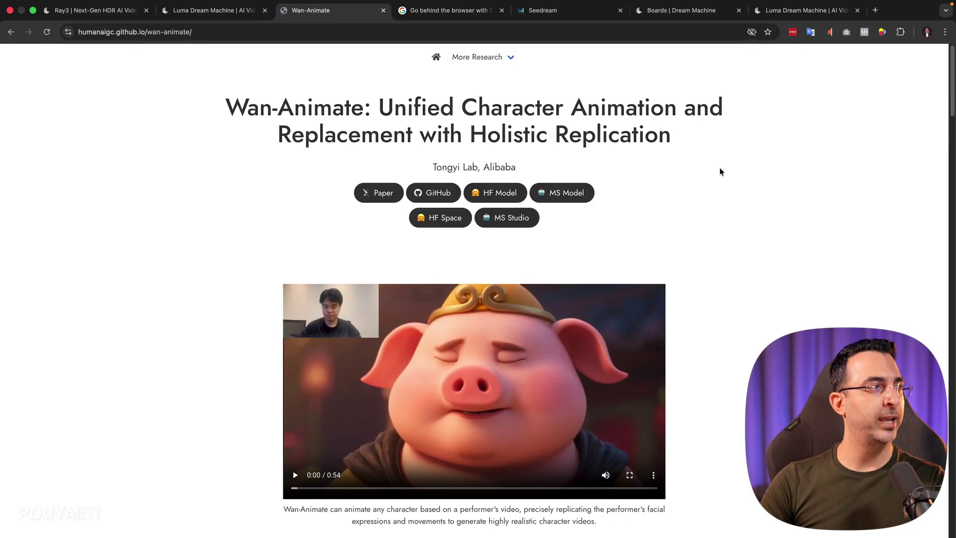
pyautogui.scroll(-3, 219, 222)
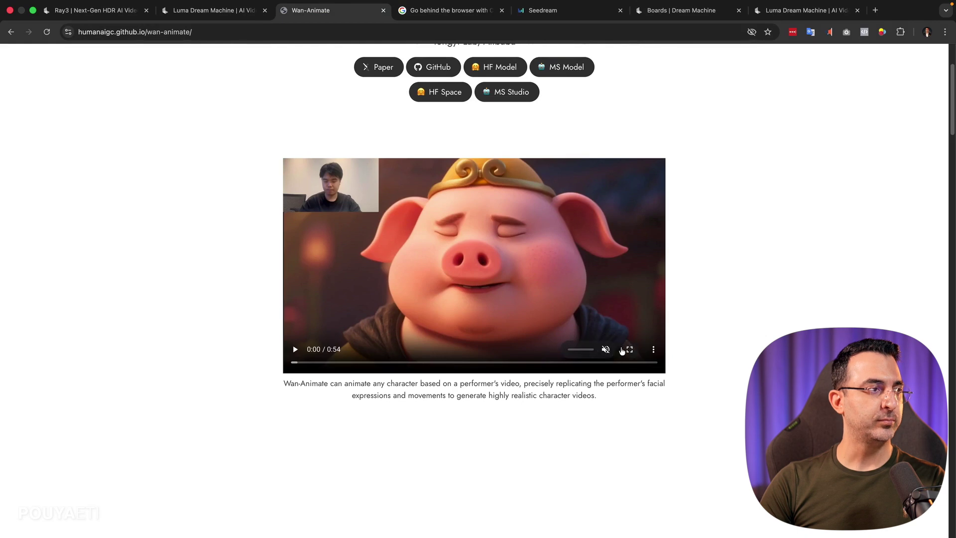
pyautogui.click(629, 350)
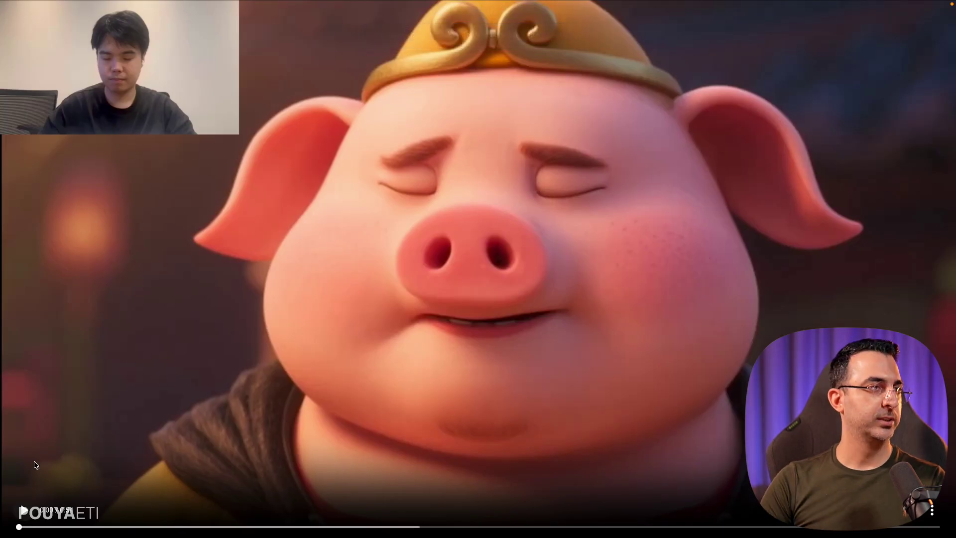
pyautogui.click(24, 508)
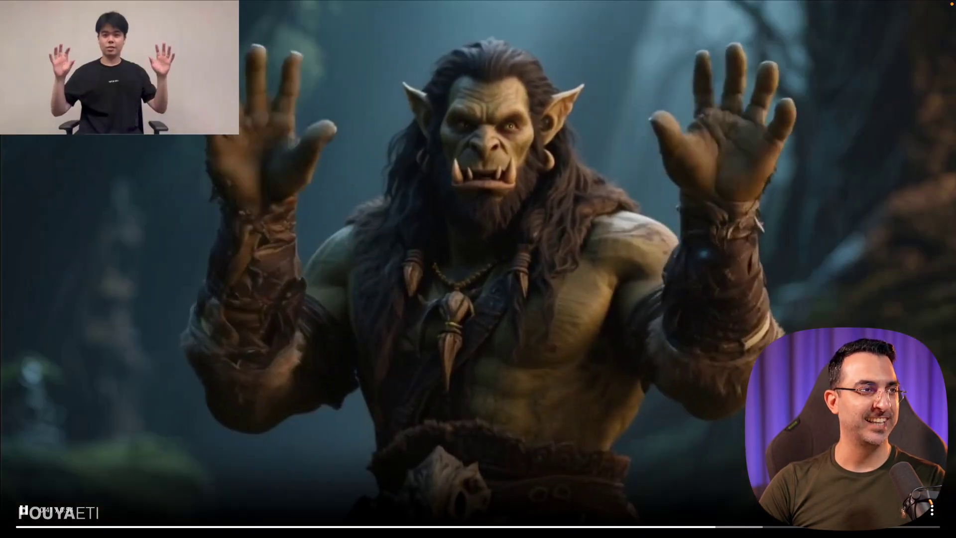
pyautogui.click(923, 521)
# Play the Original versus Generated character replacement video in full screen, exit it, and look over the page's animation examples.
pyautogui.scroll(-2, 457, 203)
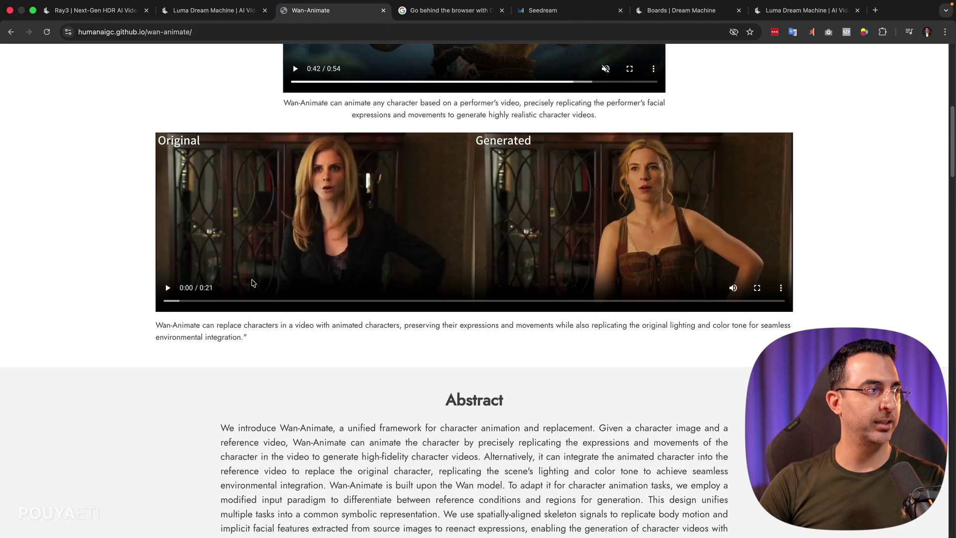
pyautogui.click(168, 289)
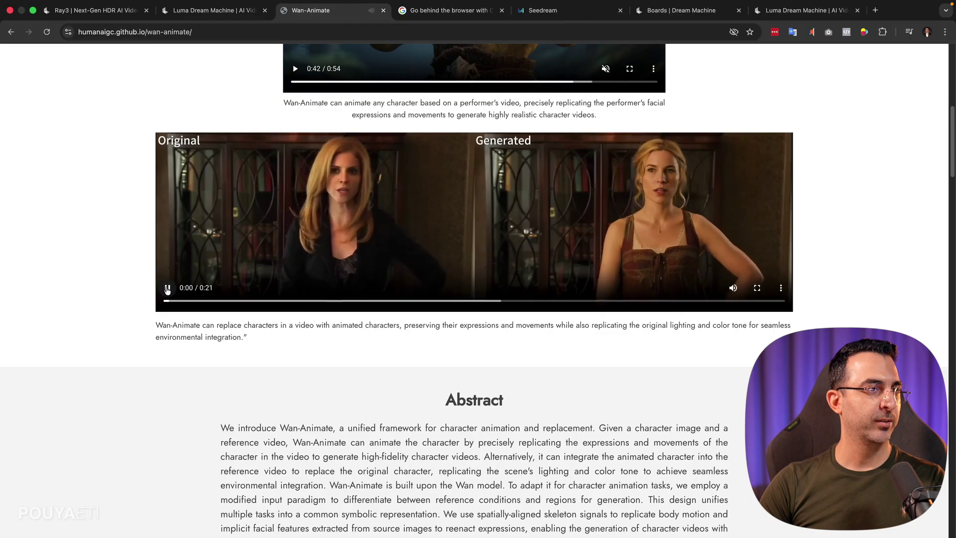
pyautogui.click(757, 288)
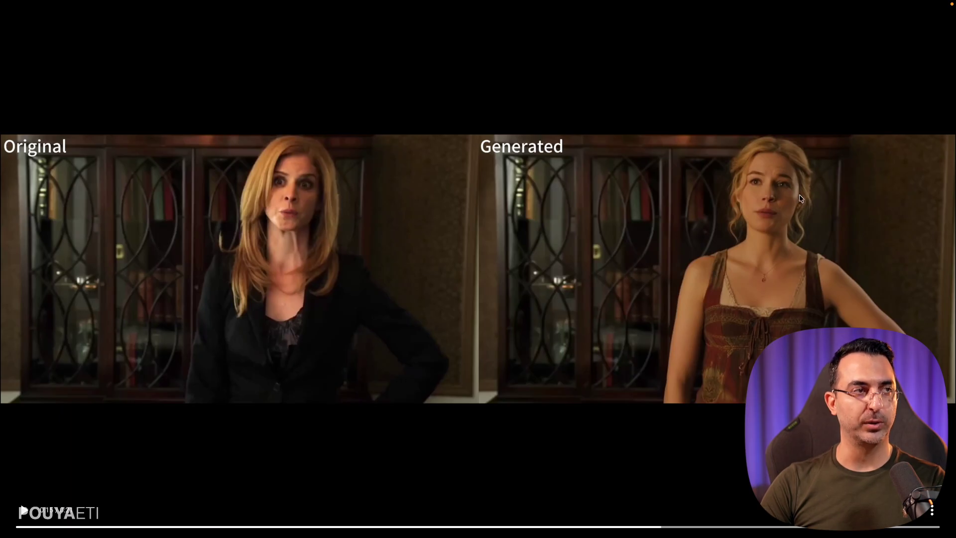
pyautogui.press('Escape')
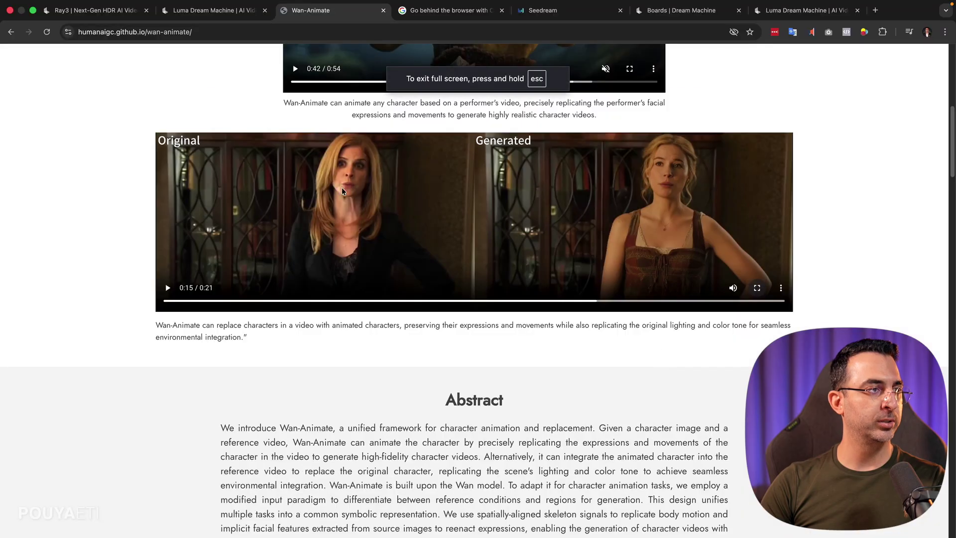
pyautogui.scroll(-15, 217, 211)
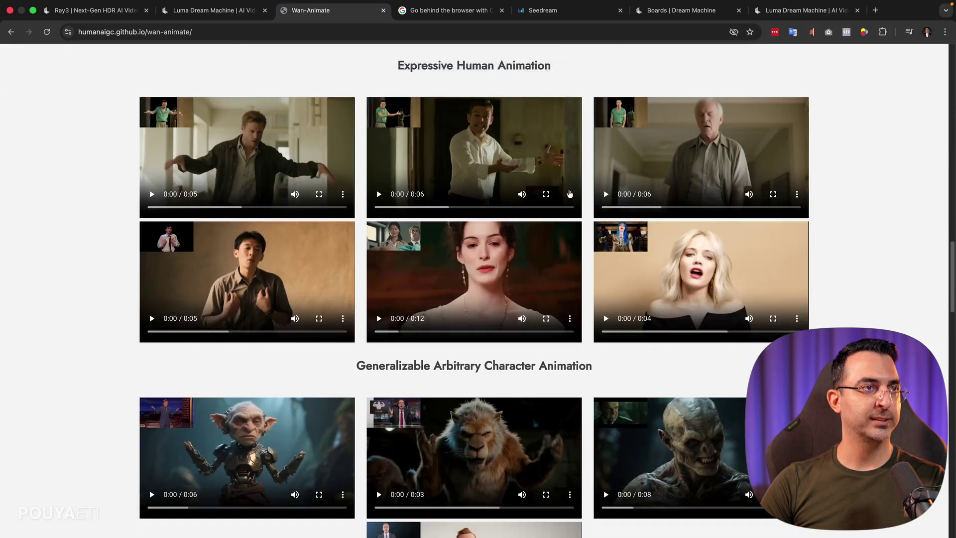
pyautogui.scroll(20, 864, 181)
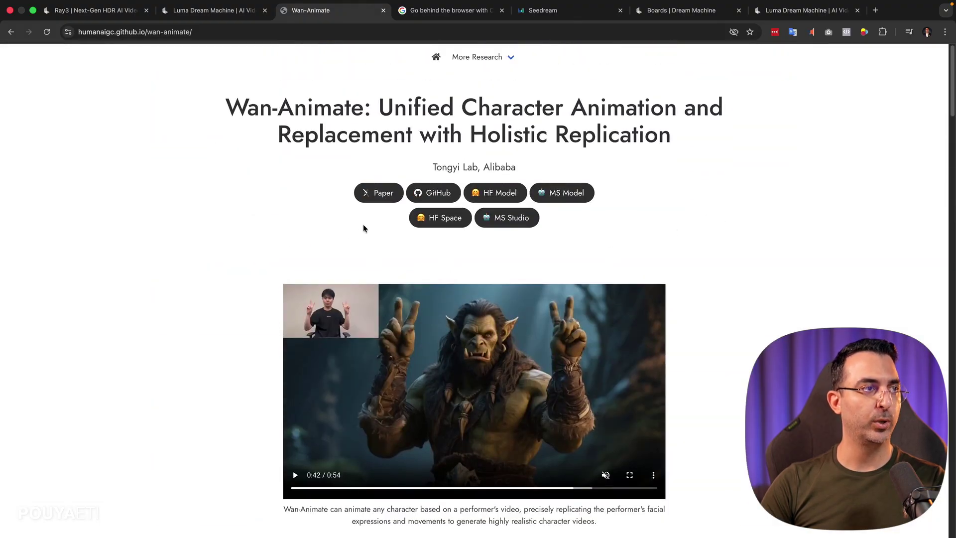
# Open the Wan-Animate GitHub repository in a new browser tab and look through the Wan2.2 README.
pyautogui.keyDown('super'); pyautogui.click(433, 196); pyautogui.keyUp('super')
pyautogui.click(389, 14)
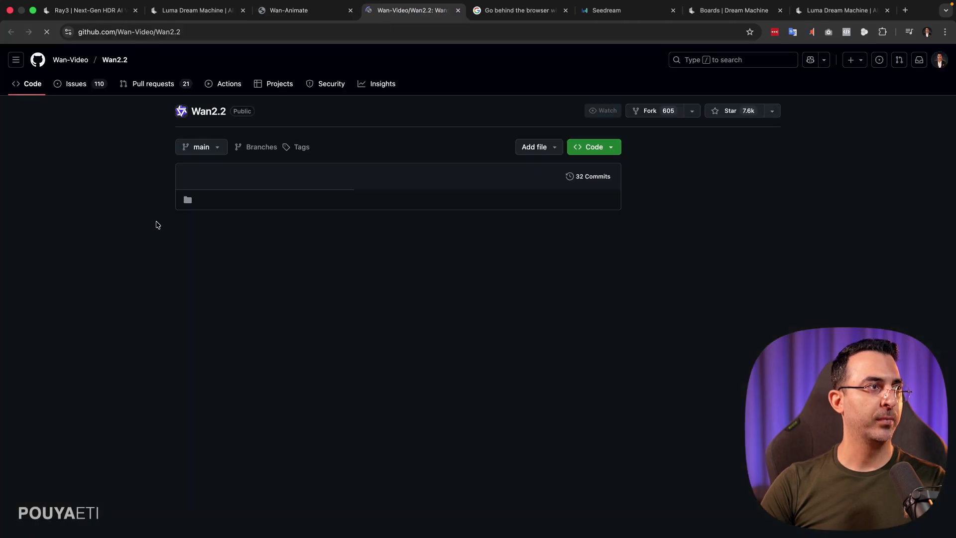
pyautogui.scroll(-10, 117, 278)
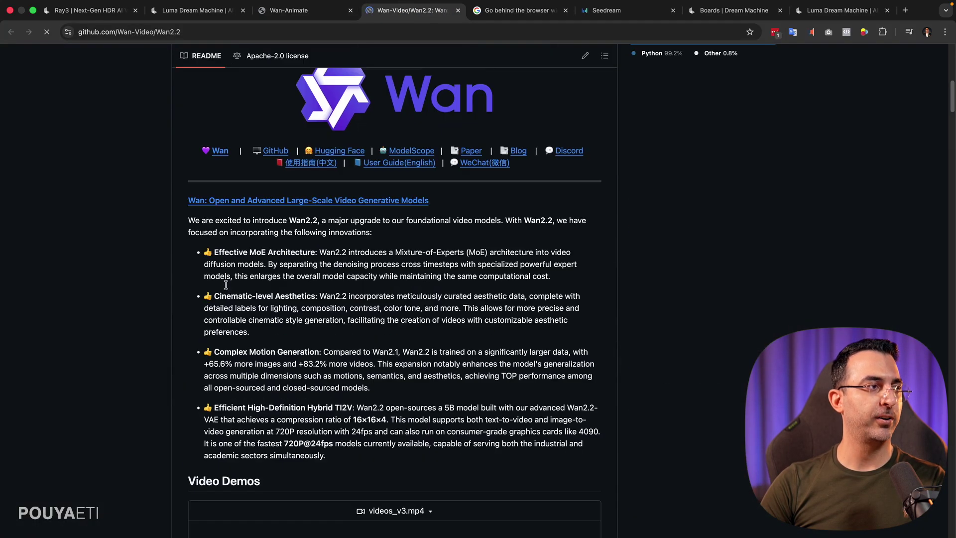
pyautogui.scroll(-15, 150, 276)
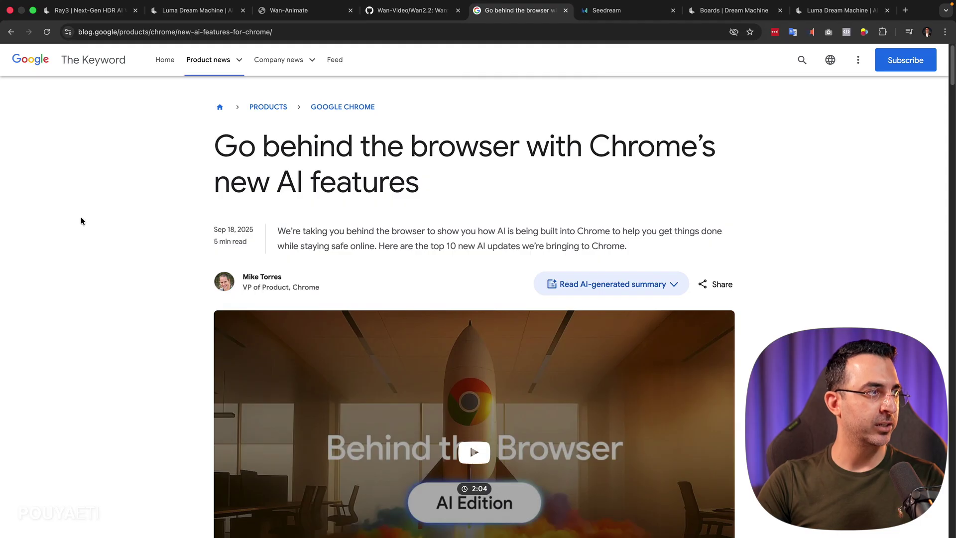
# Read Google's article on Chrome's new AI features, from the introduction through the Gemini sections on agentic browsing and multiple tabs.
pyautogui.scroll(-5, 119, 204)
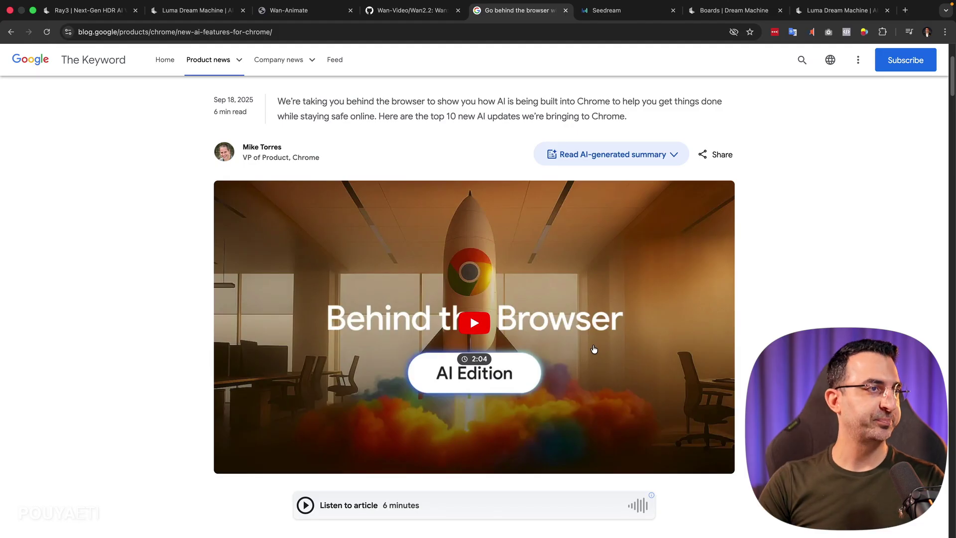
pyautogui.scroll(-10, 214, 367)
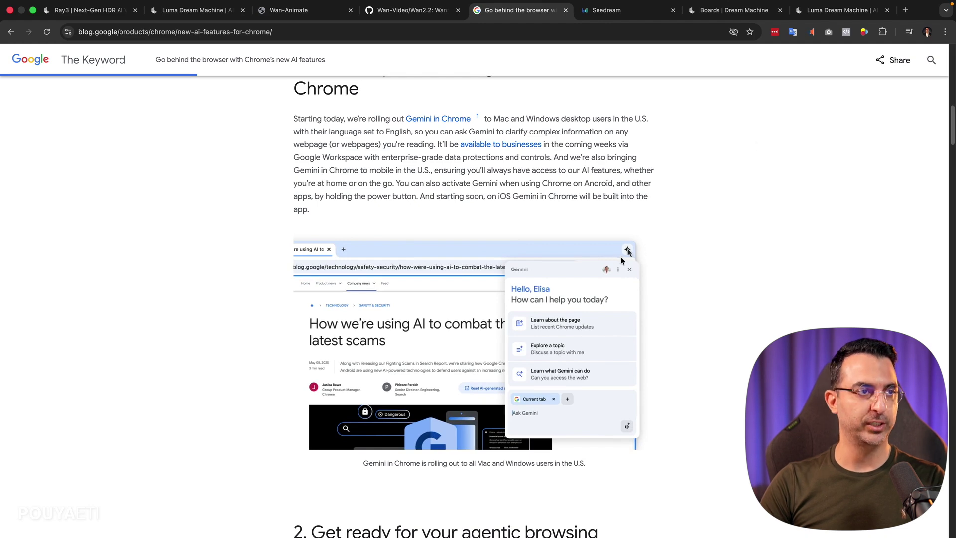
pyautogui.scroll(-10, 673, 285)
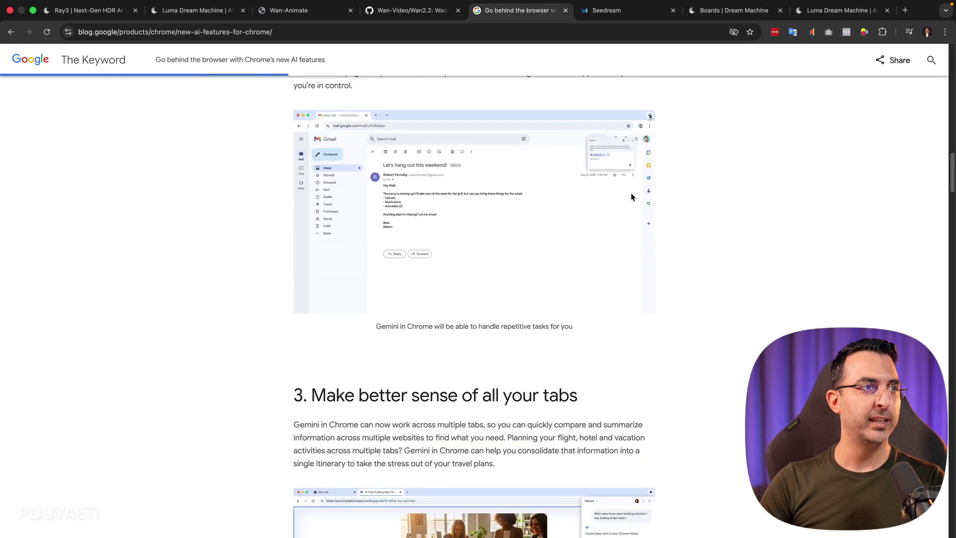
pyautogui.scroll(2, 617, 191)
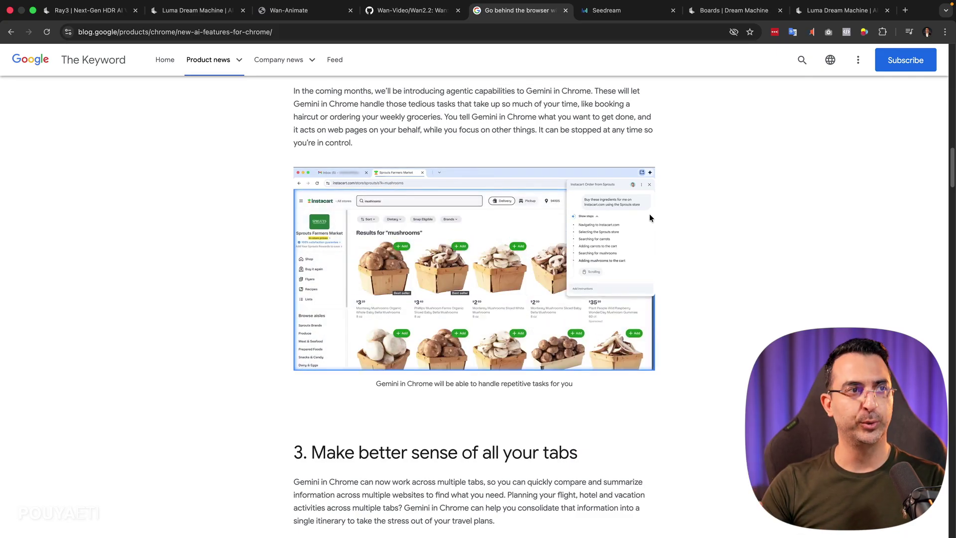
pyautogui.scroll(-5, 692, 267)
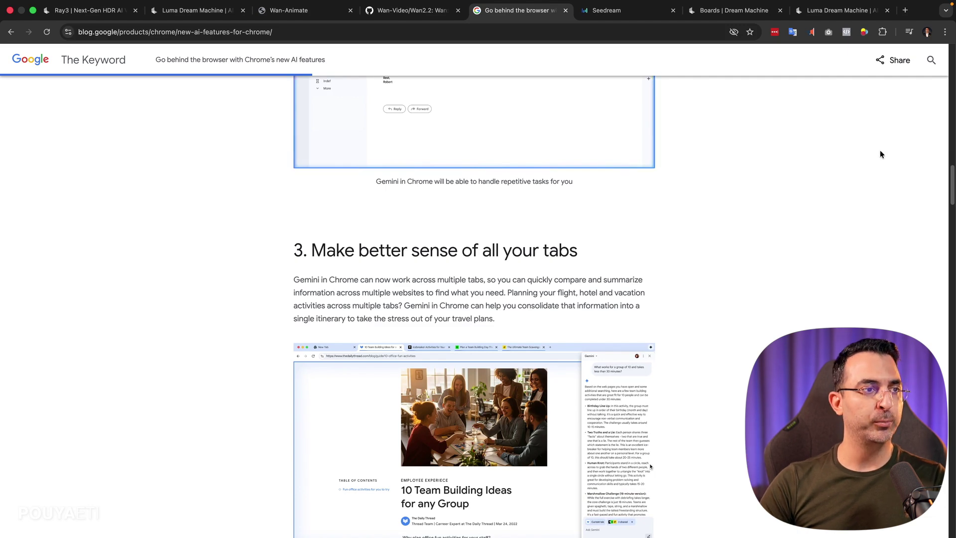
pyautogui.scroll(-3, 527, 297)
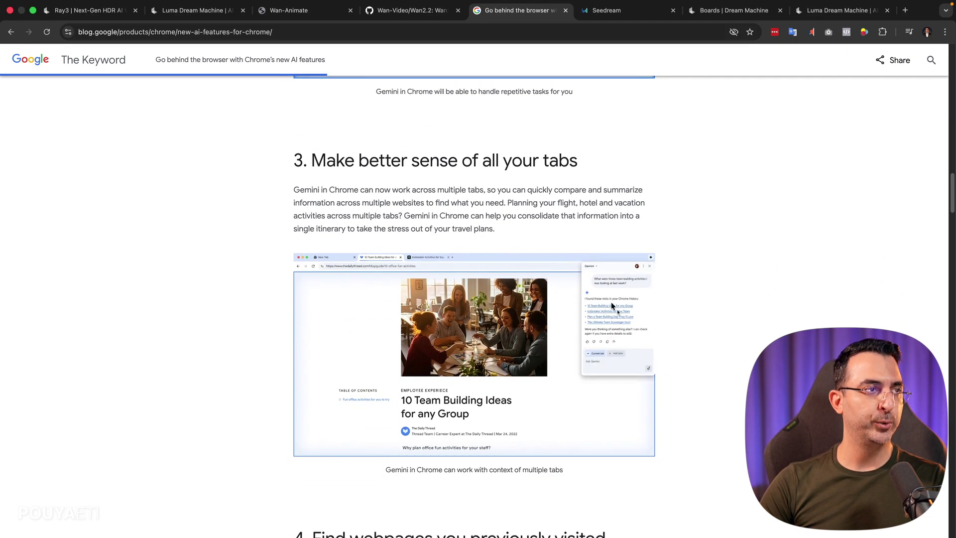
pyautogui.scroll(-3, 600, 309)
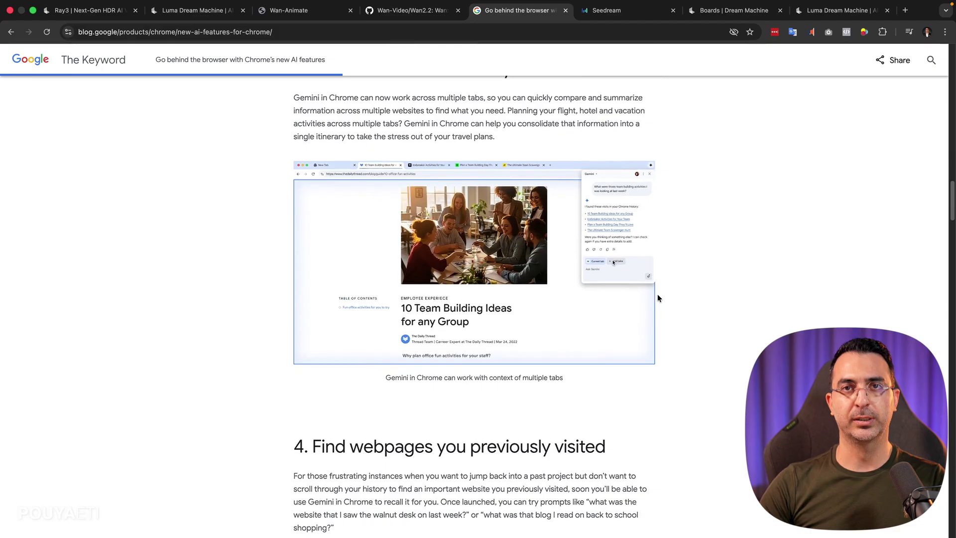
pyautogui.scroll(-5, 623, 303)
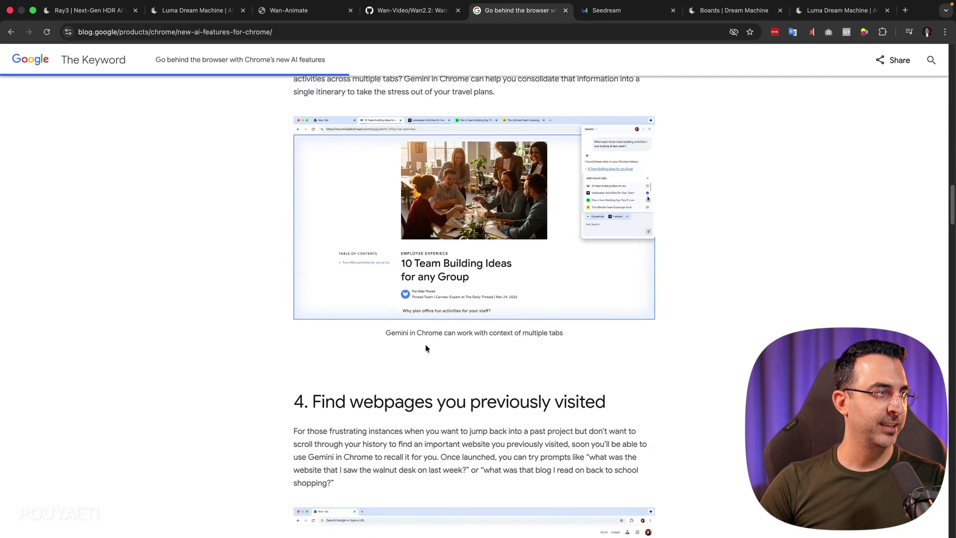
# Review the article's sections 4 to 8, covering past webpages, Google apps integration, AI Mode, page questions and scam protection.
pyautogui.scroll(-13, 388, 329)
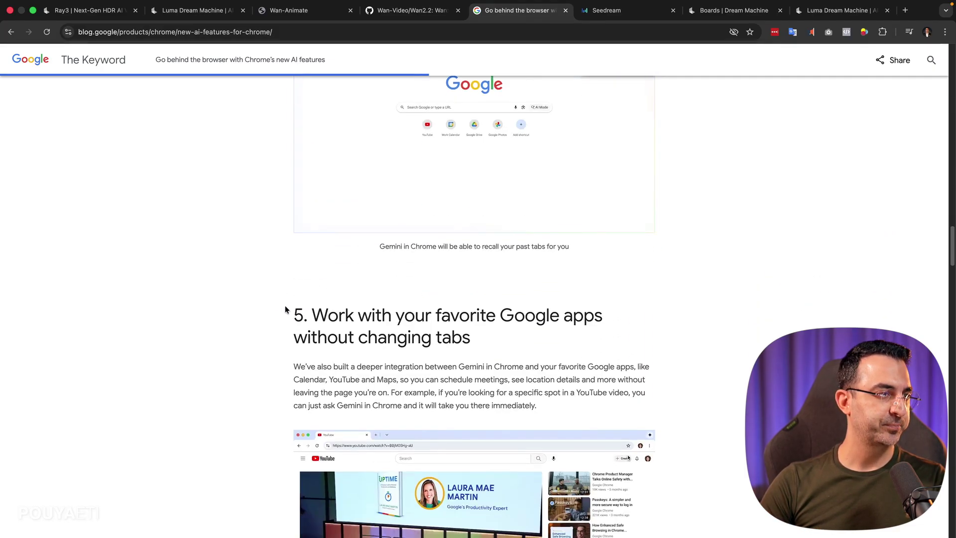
pyautogui.scroll(-5, 218, 326)
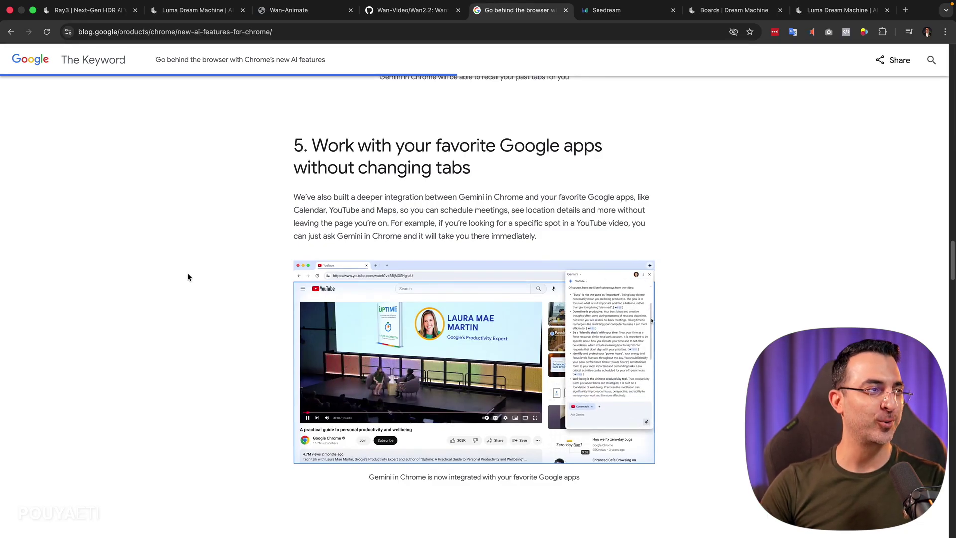
pyautogui.scroll(-3, 202, 258)
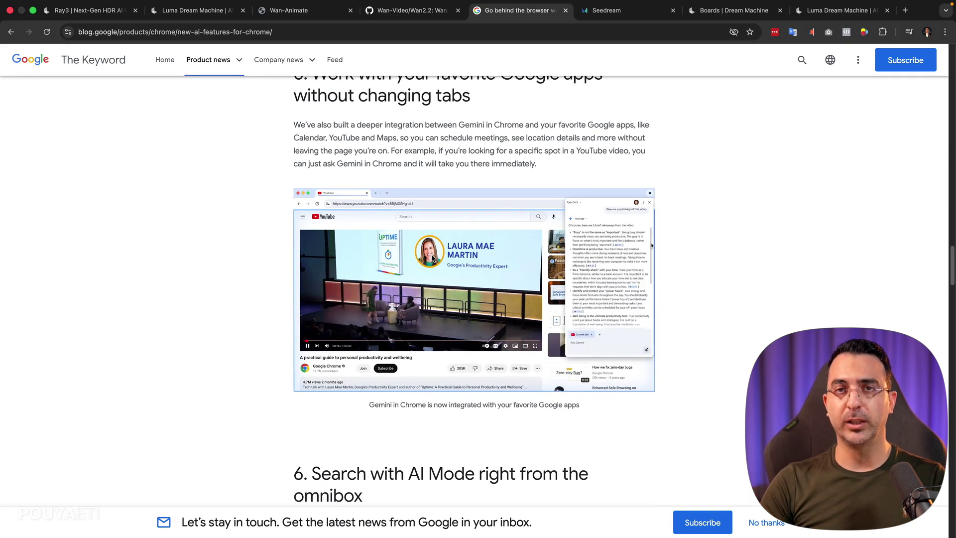
pyautogui.scroll(-7, 433, 257)
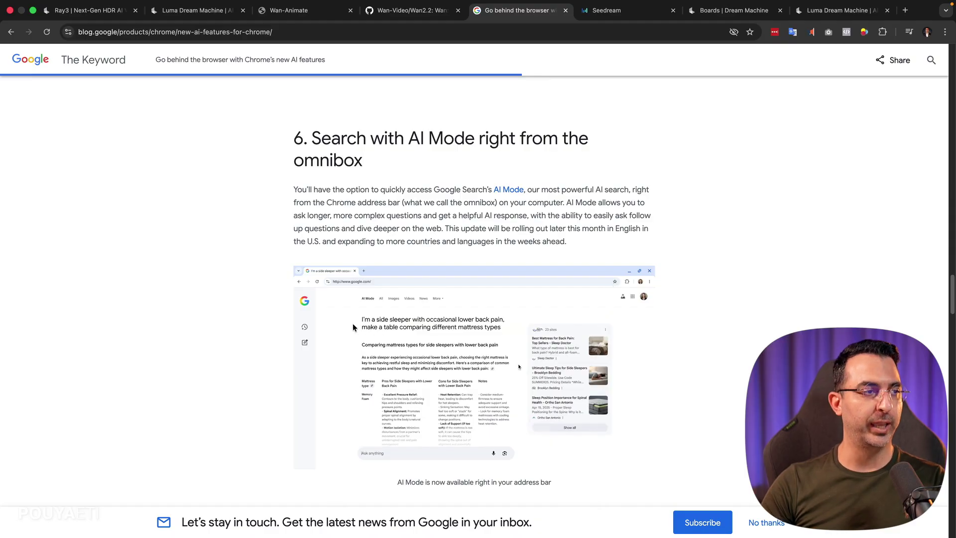
pyautogui.scroll(-5, 353, 323)
pyautogui.scroll(-2, 279, 352)
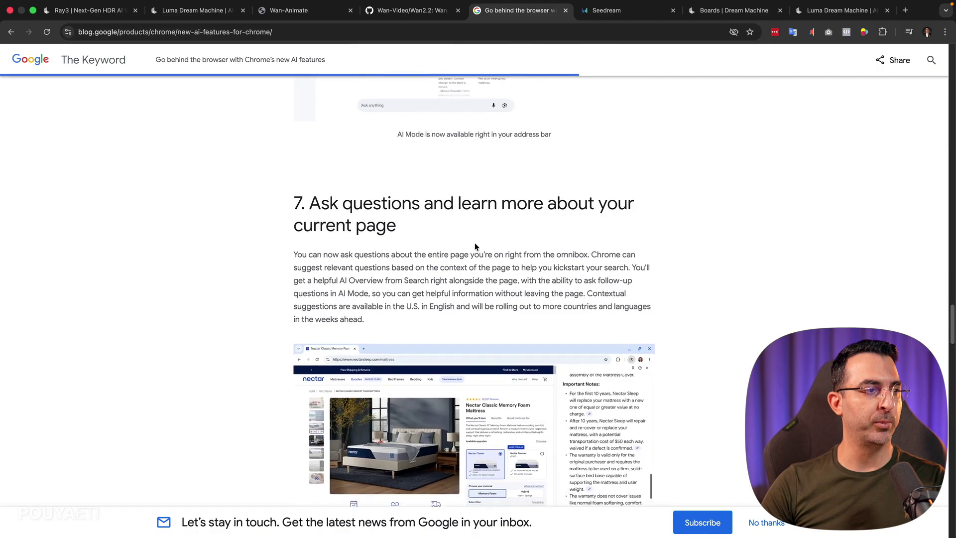
pyautogui.scroll(-7, 463, 249)
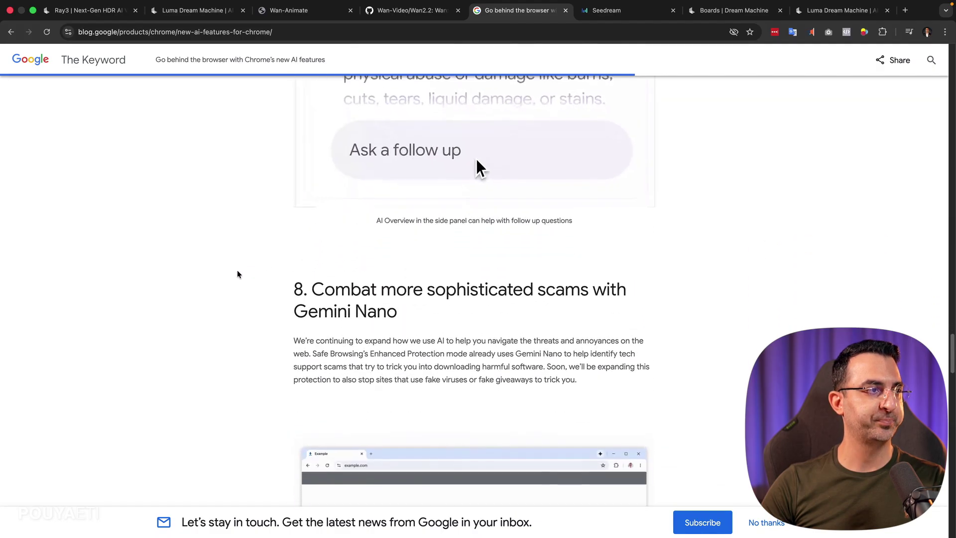
pyautogui.scroll(-3, 237, 273)
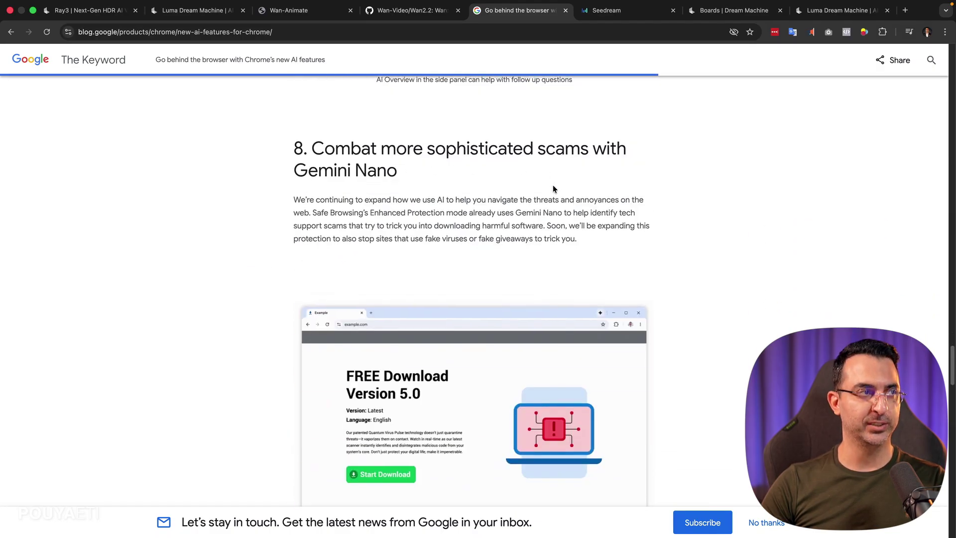
pyautogui.scroll(-1, 553, 188)
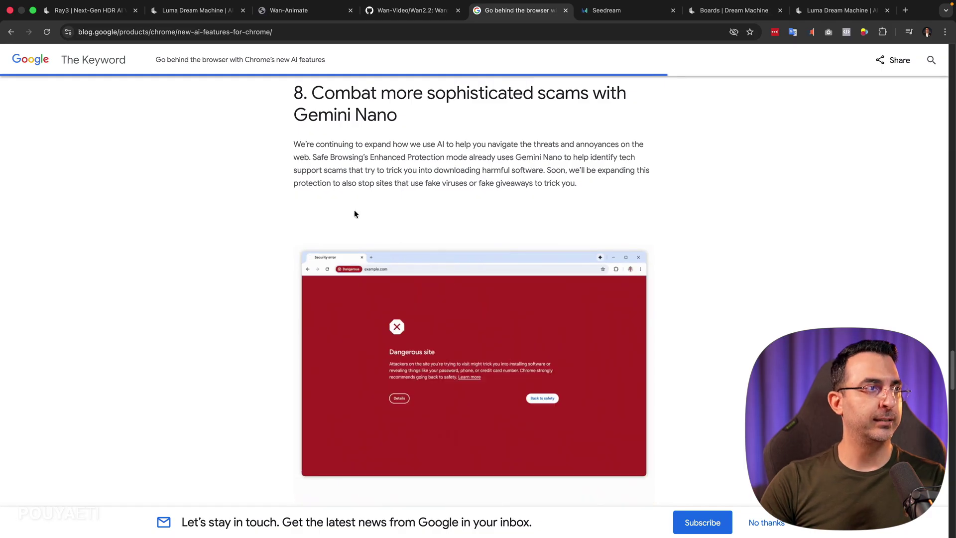
pyautogui.scroll(-1, 407, 183)
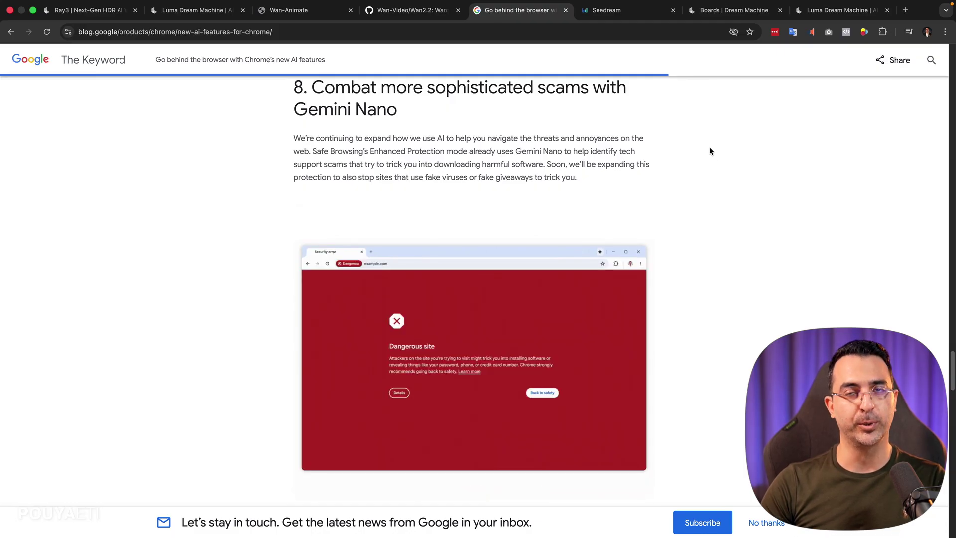
# Switch to the Seedream 4.0 page, browse the Batch Input & Output examples including the GREEN brand designs, and continue to Prompt-based Editing.
pyautogui.click(614, 11)
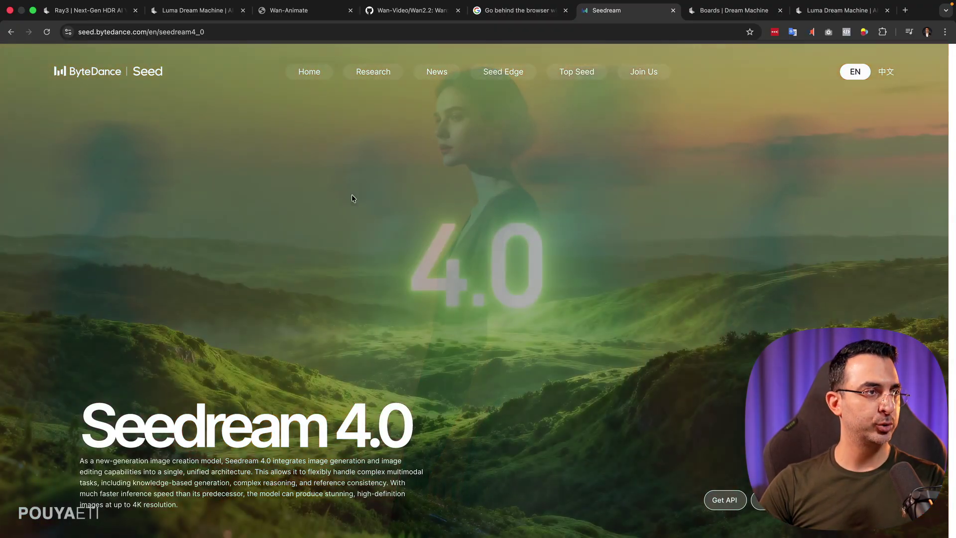
pyautogui.scroll(-5, 333, 299)
pyautogui.scroll(-9, 196, 290)
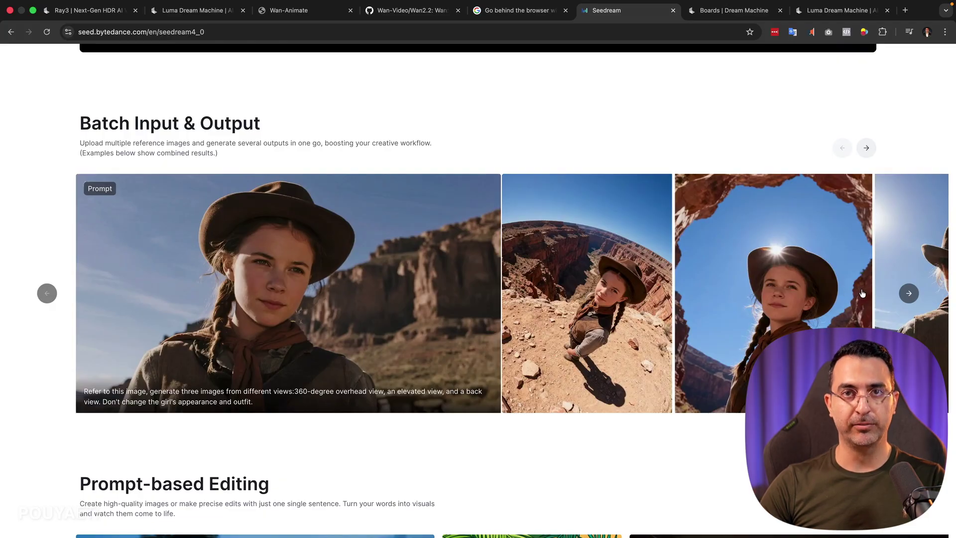
pyautogui.click(908, 293)
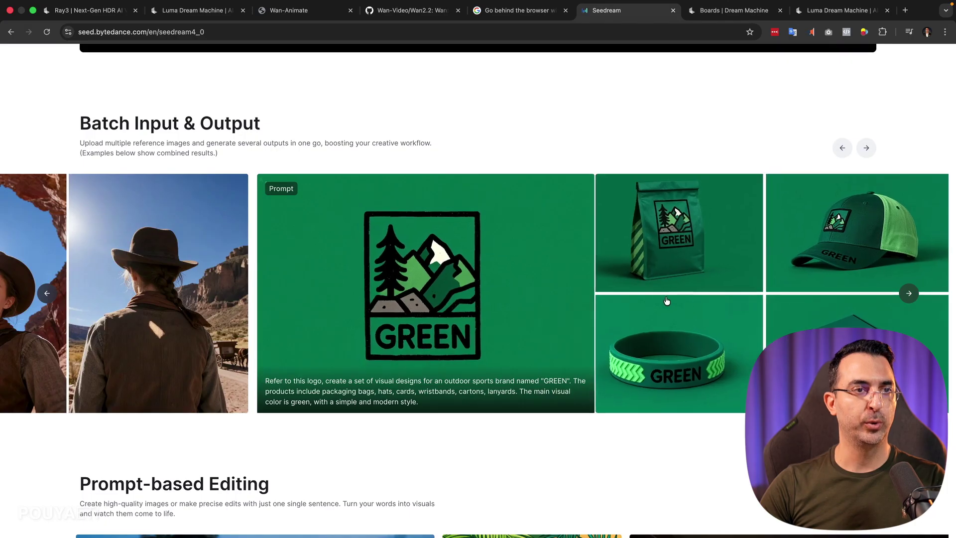
pyautogui.click(908, 293)
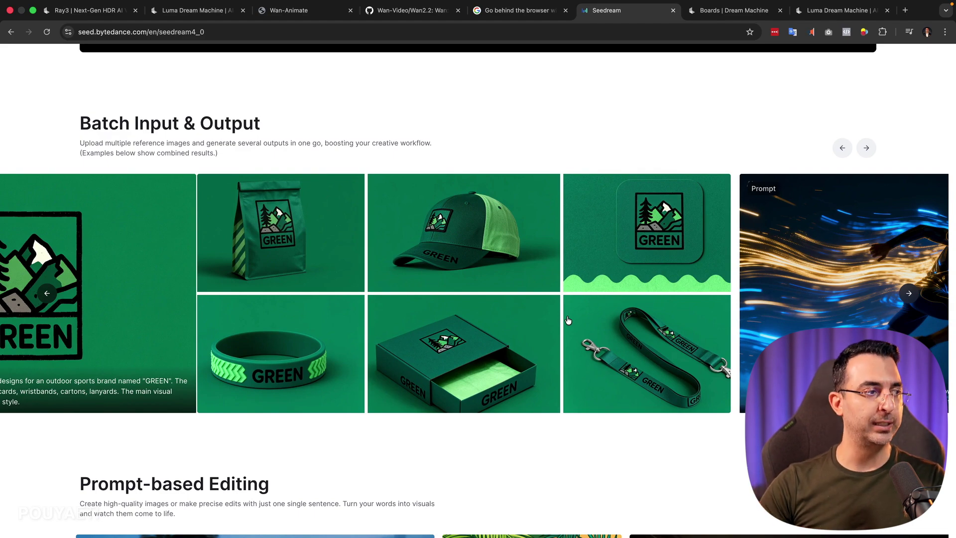
pyautogui.scroll(-7, 517, 325)
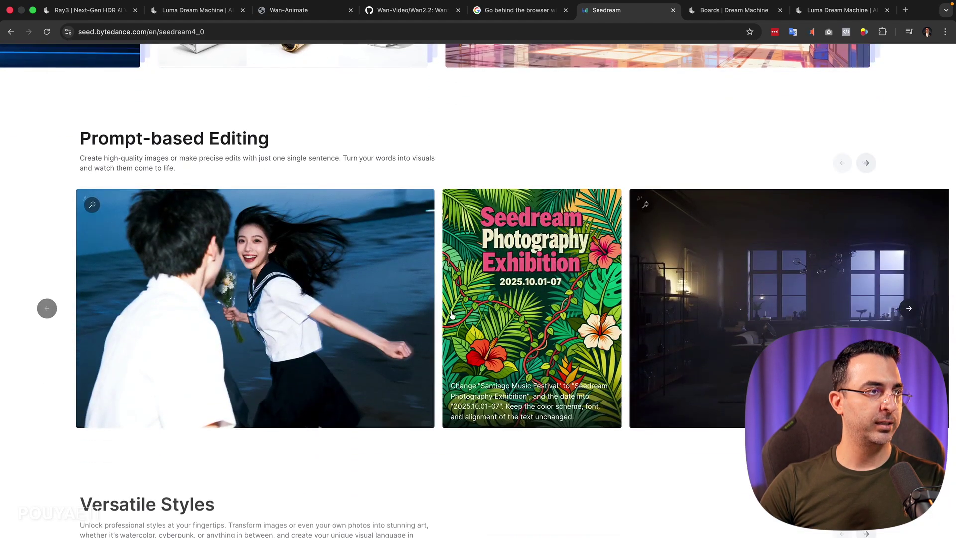
# Browse the Prompt-based Editing examples, including the festival poster, the unlit room and the tennis court line draft.
pyautogui.moveTo(550, 293)
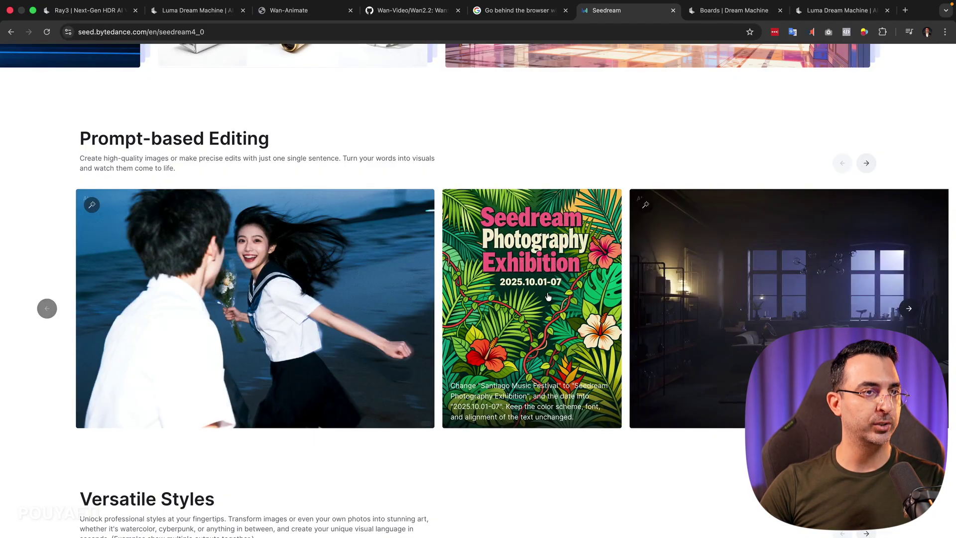
pyautogui.moveTo(702, 299)
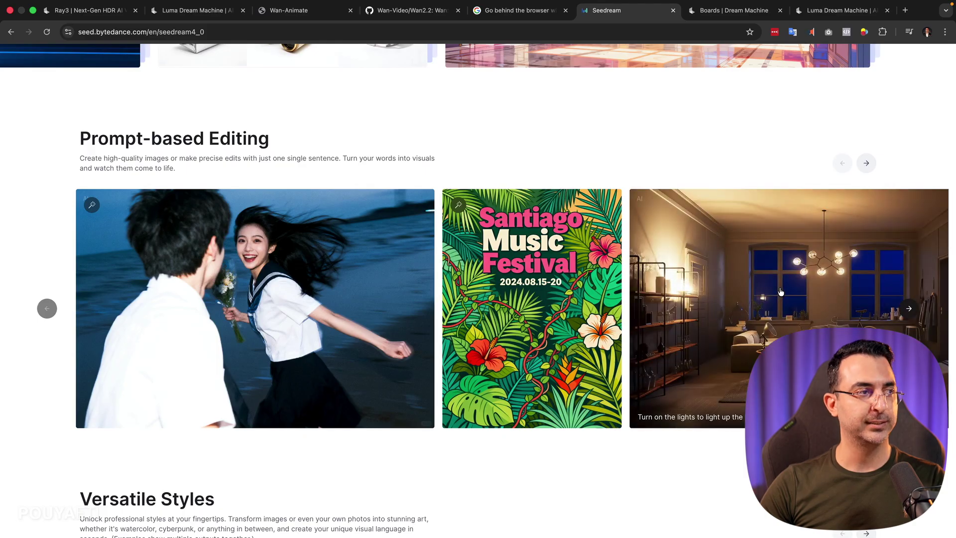
pyautogui.click(907, 307)
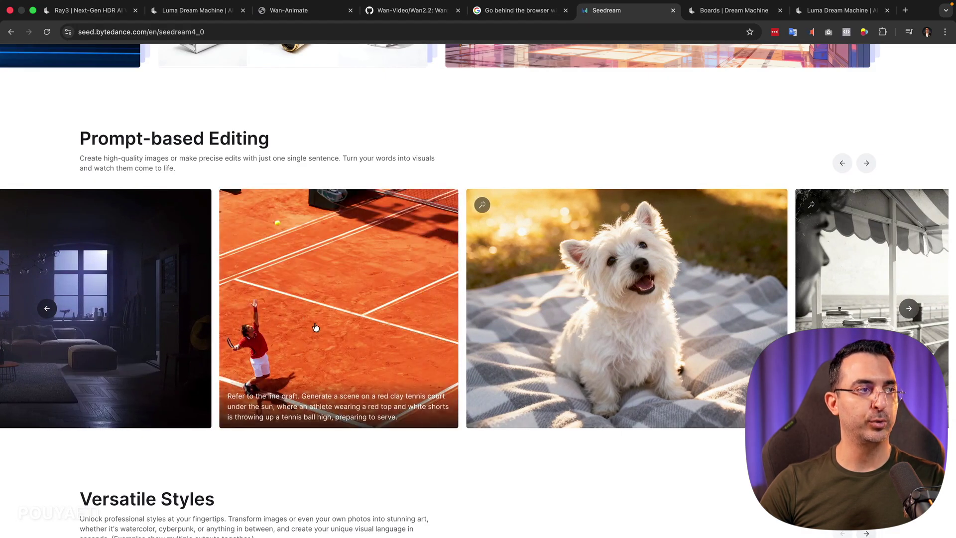
pyautogui.scroll(-1, 462, 129)
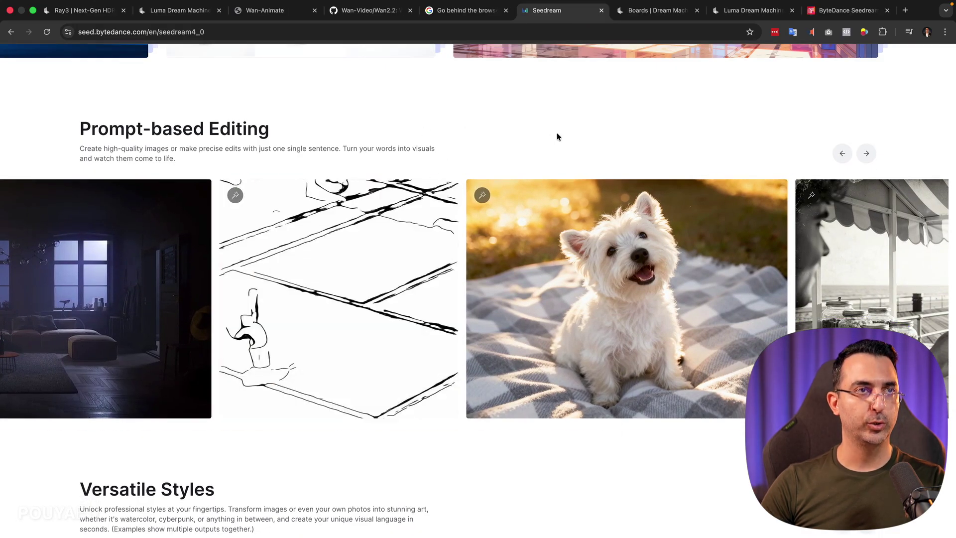
# Switch to Replicate's bytedance/seedream-4 page and look over the playground's input settings and sample storefront output.
pyautogui.click(846, 10)
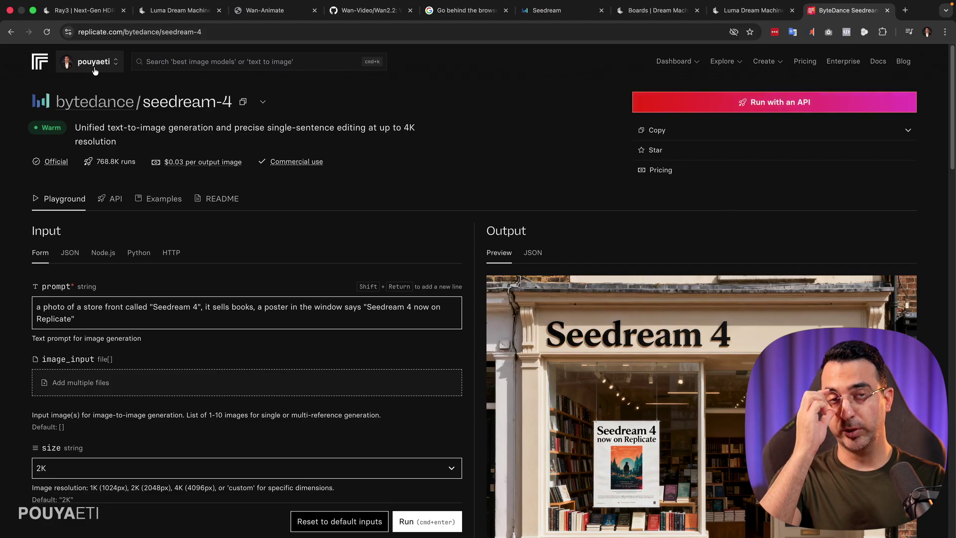
pyautogui.scroll(-3, 275, 252)
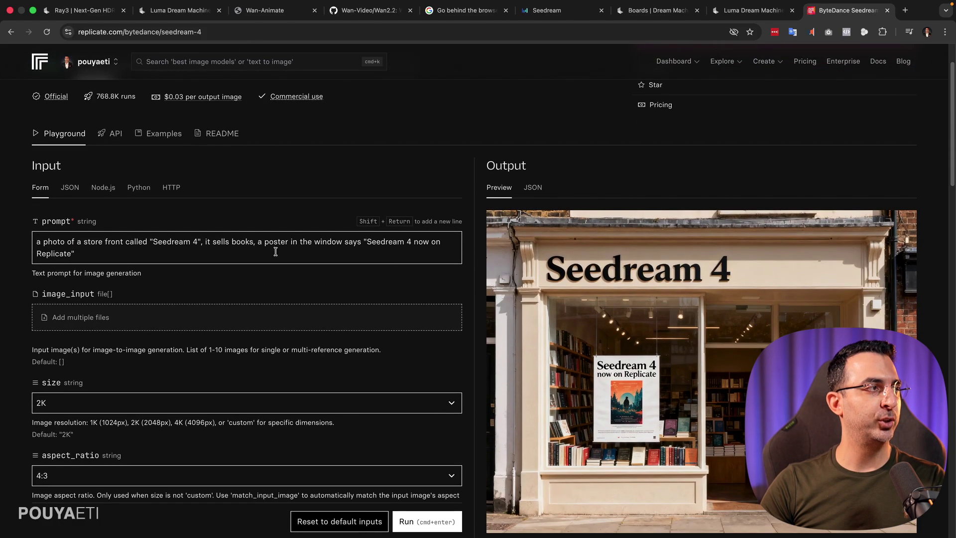
pyautogui.scroll(1, 383, 313)
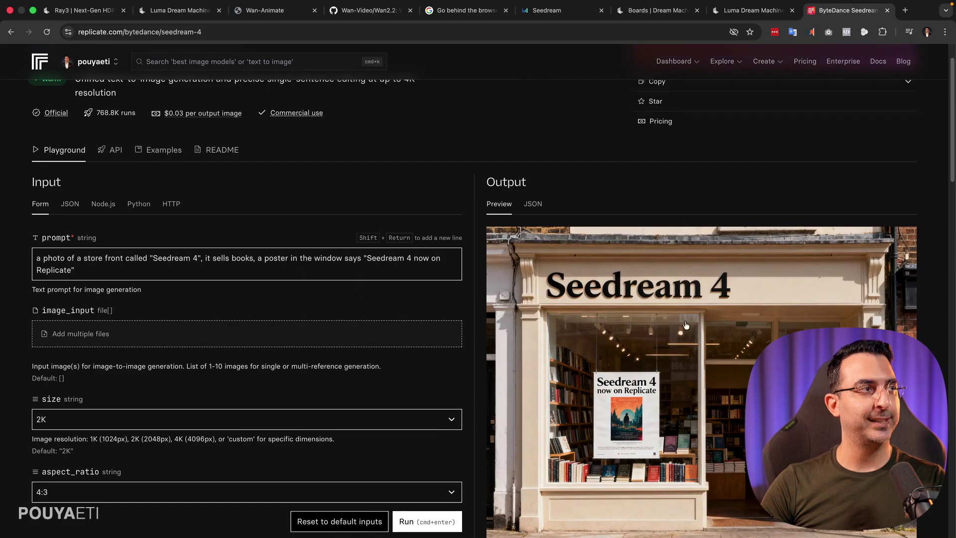
pyautogui.scroll(2, 264, 176)
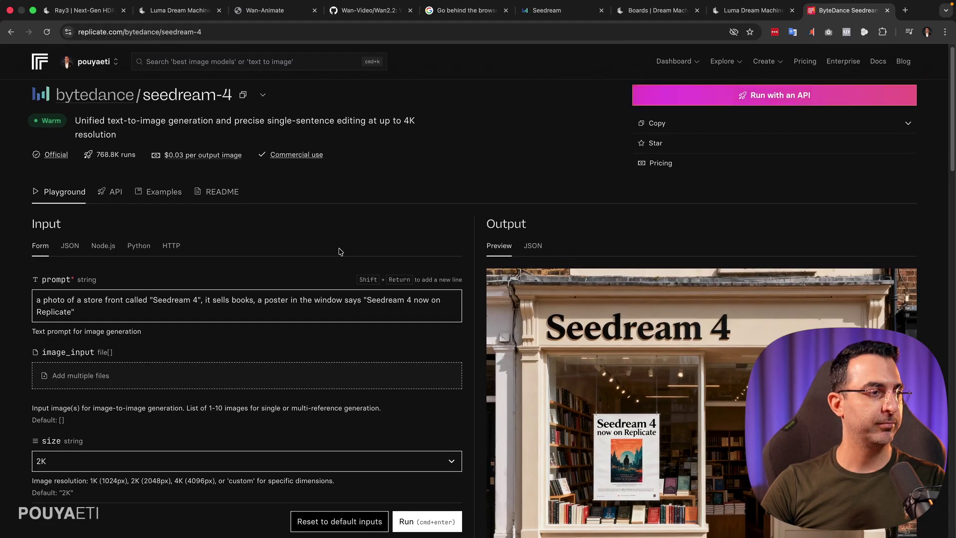
pyautogui.scroll(-8, 321, 246)
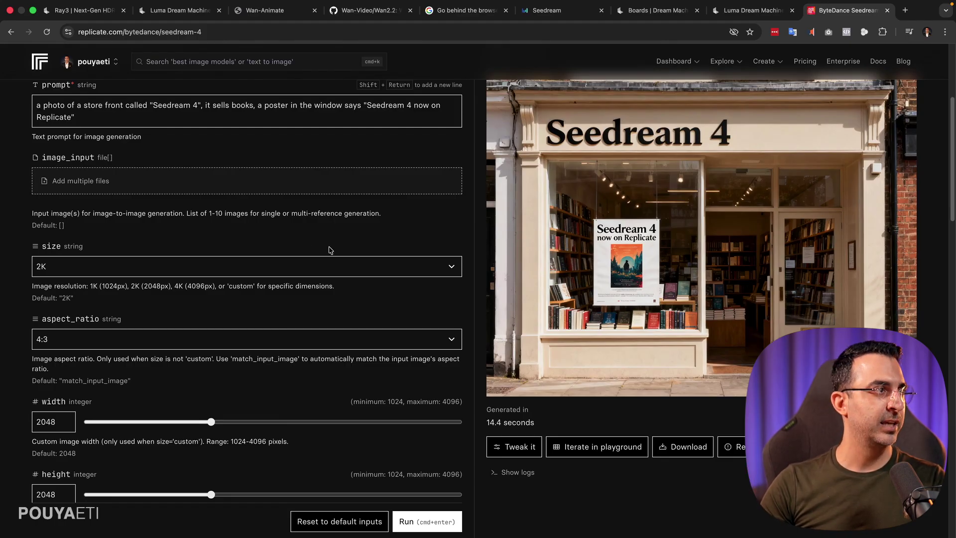
pyautogui.scroll(1, 207, 191)
pyautogui.scroll(1, 75, 132)
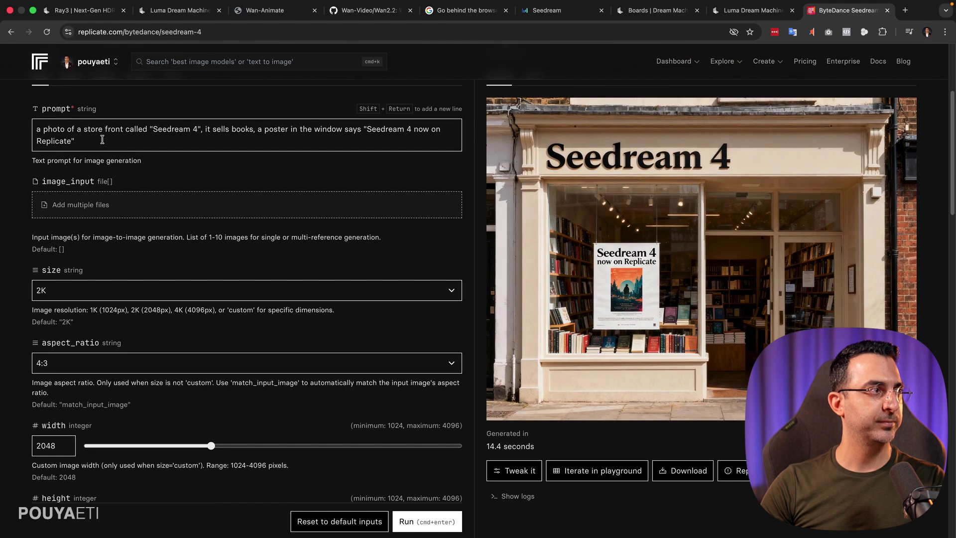
# Highlight the sample bookstore prompt for reading and set the image size to 4K.
pyautogui.moveTo(102, 140); pyautogui.dragTo(15, 132)
pyautogui.click(187, 170)
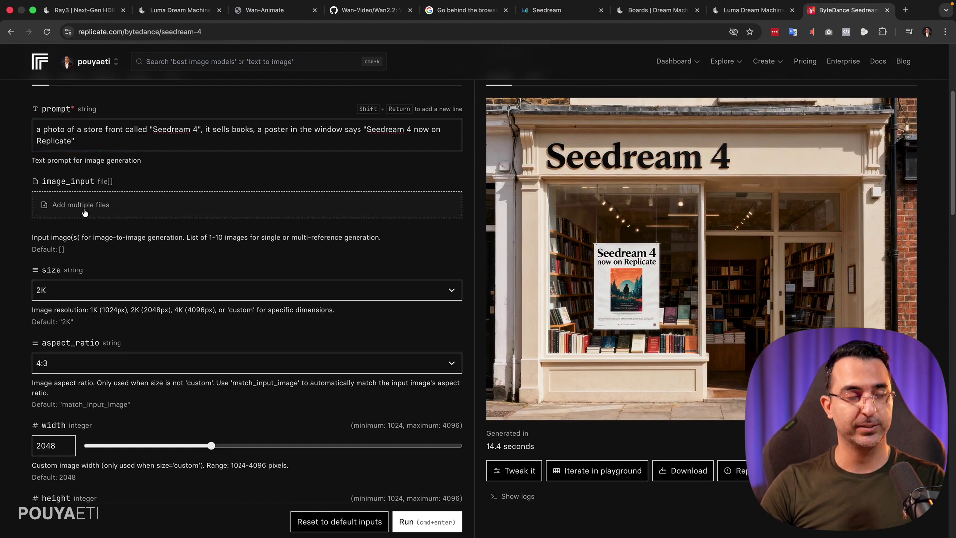
pyautogui.click(85, 297)
pyautogui.click(85, 300)
# Check the available aspect ratios, keeping 4:3, and review the remaining settings from width and height to max_images.
pyautogui.scroll(-3, 83, 329)
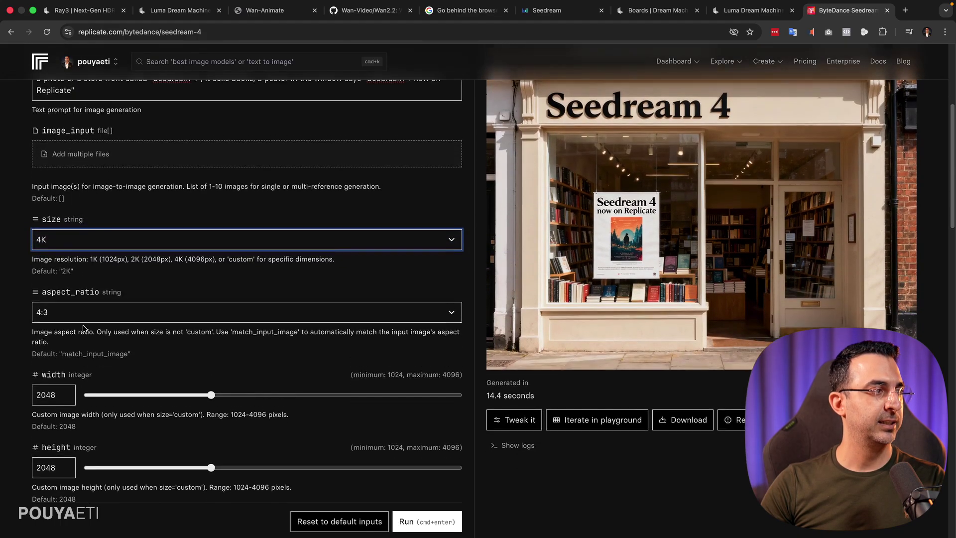
pyautogui.click(76, 298)
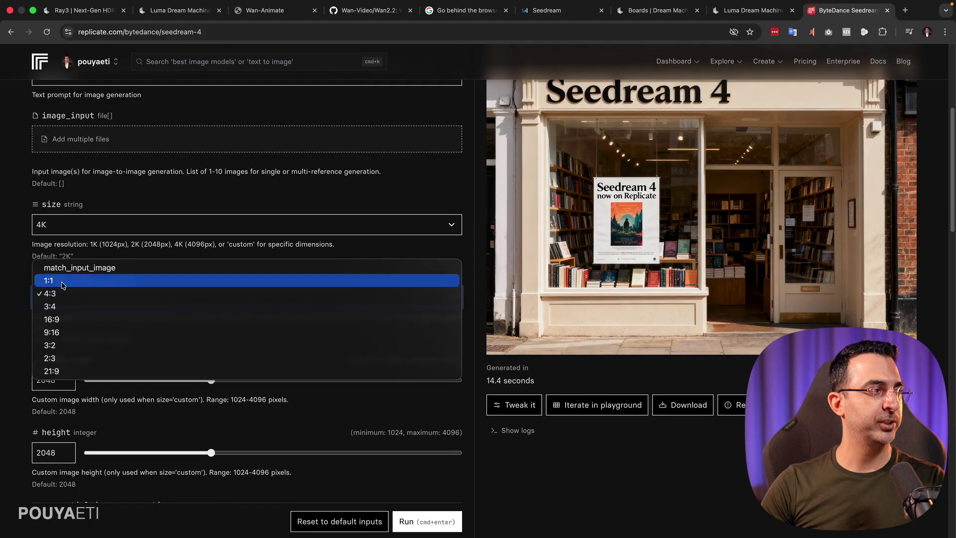
pyautogui.click(33, 256)
pyautogui.scroll(-4, 90, 359)
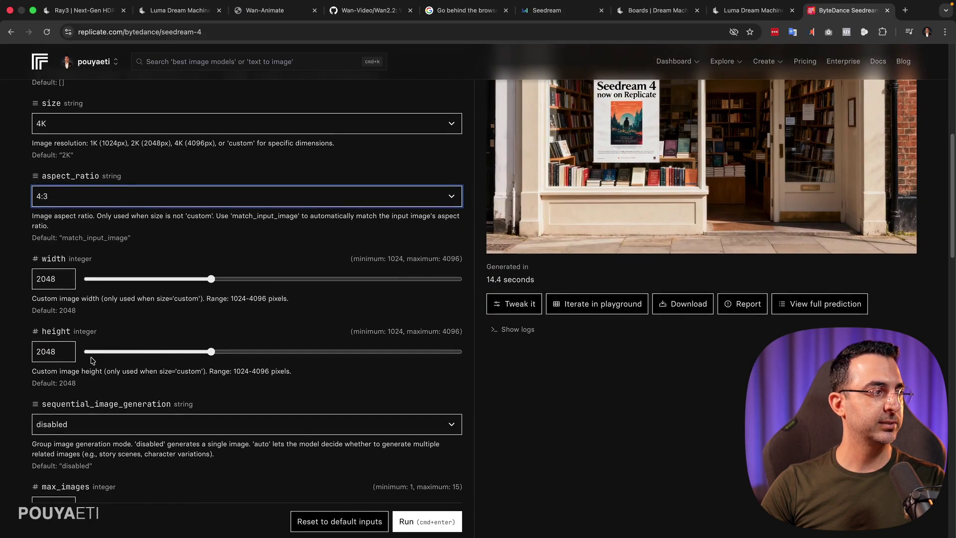
pyautogui.scroll(-4, 91, 361)
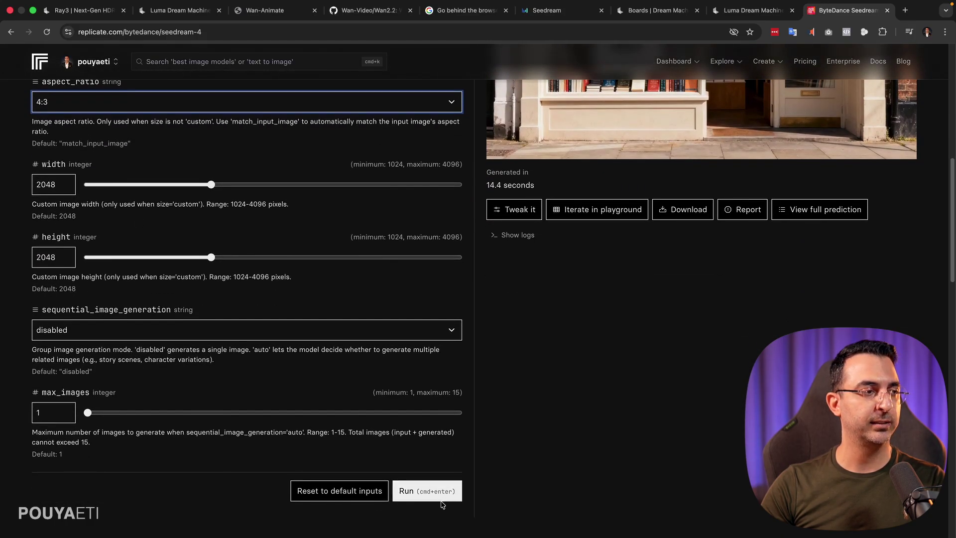
pyautogui.click(418, 493)
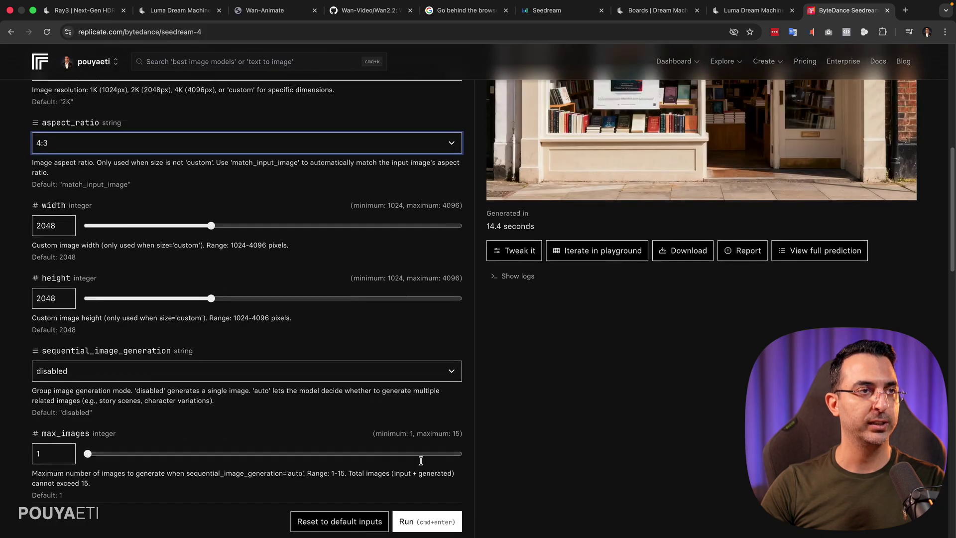
# Return to the storefront prompt, highlight its text and compare it with the sample output image.
pyautogui.click(52, 259)
pyautogui.moveTo(53, 258); pyautogui.dragTo(32, 253)
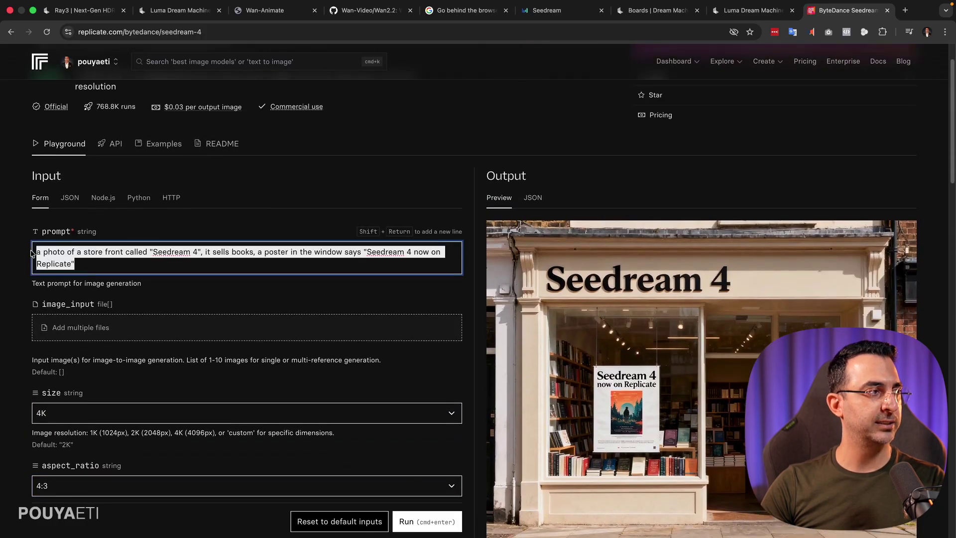
pyautogui.click(86, 259)
pyautogui.scroll(-3, 666, 252)
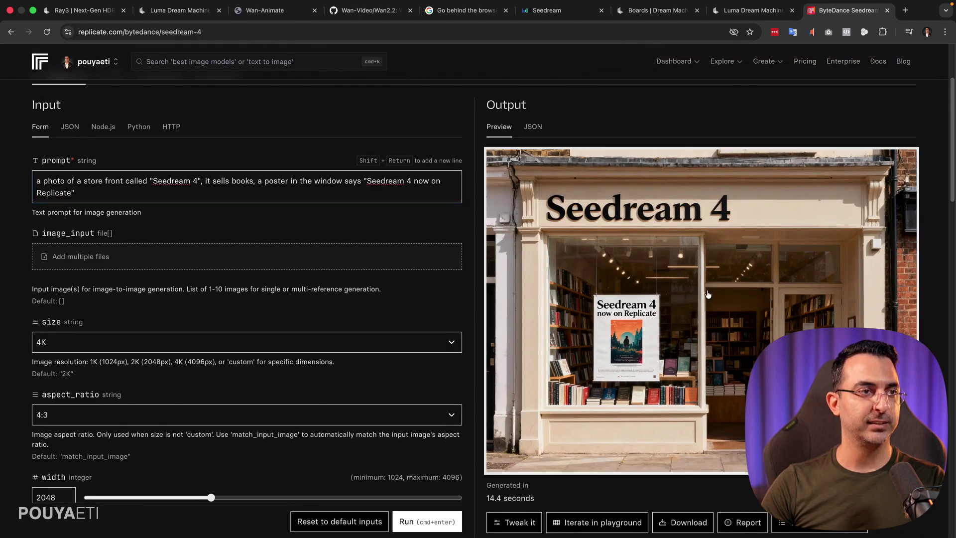
# Open the Seedream 4 storefront output in its own tab, inspect its details at full size, and fit it back to the window.
pyautogui.click(685, 249)
pyautogui.click(389, 292)
pyautogui.scroll(4, 404, 284)
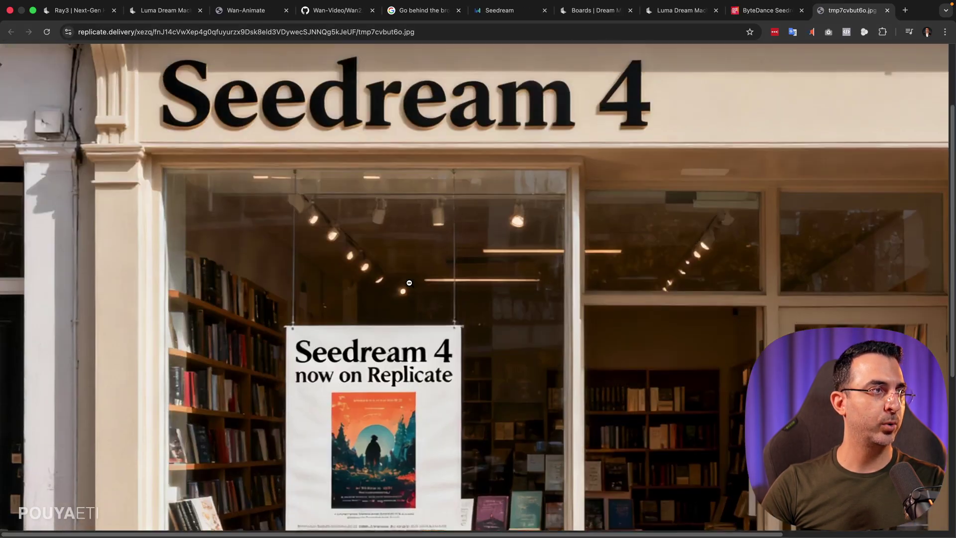
pyautogui.scroll(-7, 521, 210)
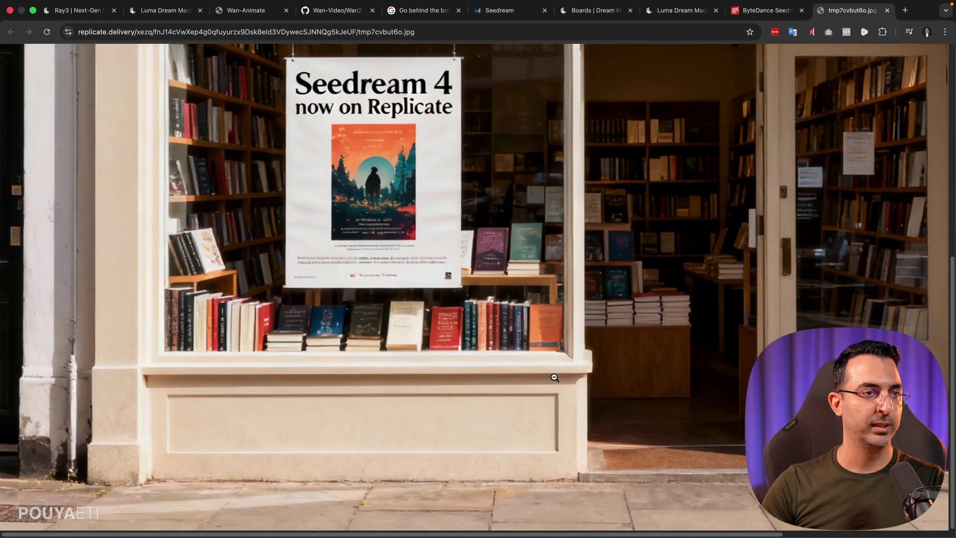
pyautogui.click(554, 378)
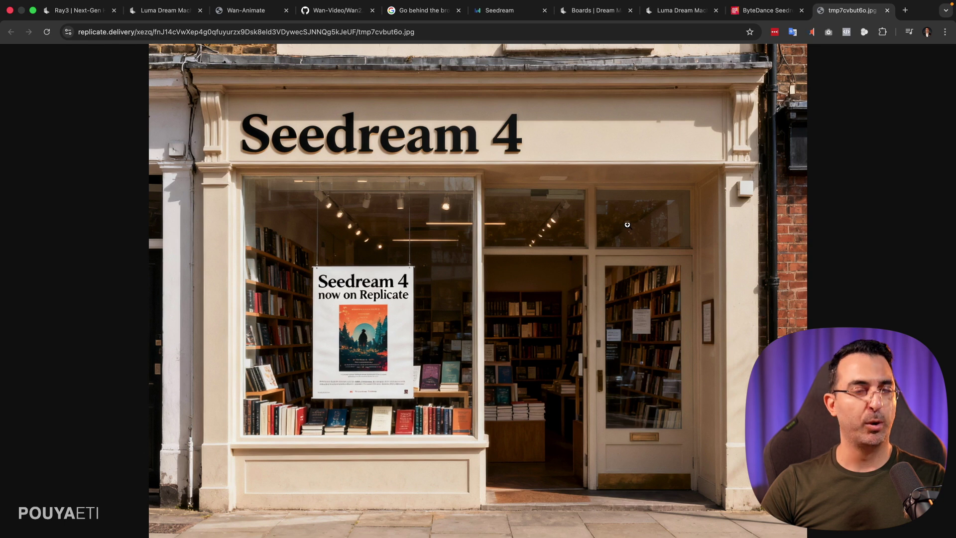